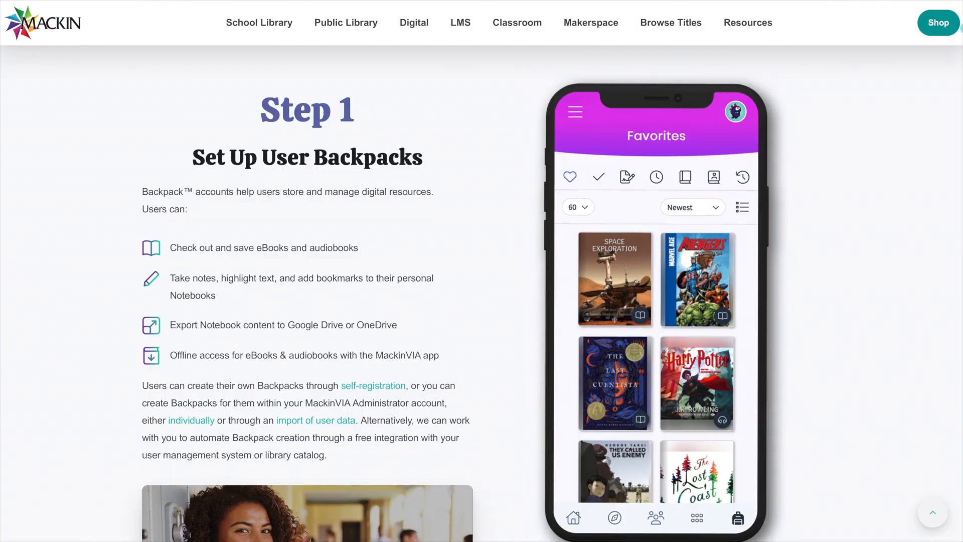
Look through the MackinVIA getting-started page, from setting up user Backpacks to the downloadable promotional themes
scroll(481, 301, "down", 15)
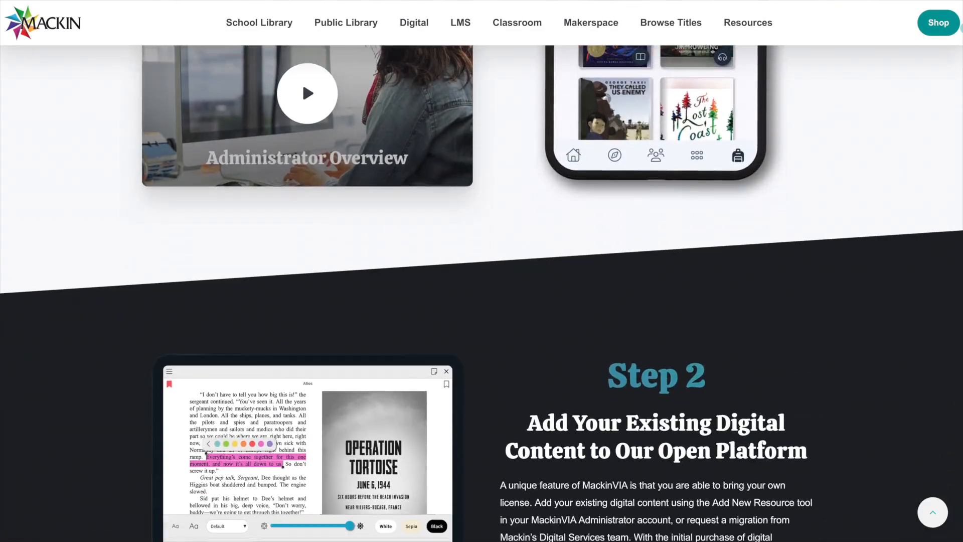
scroll(482, 301, "down", 1)
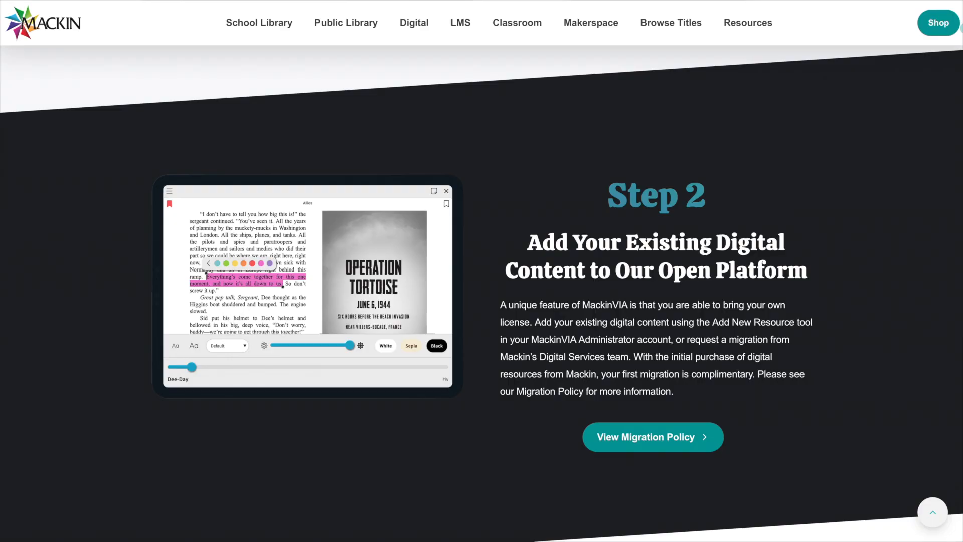
scroll(482, 301, "down", 10)
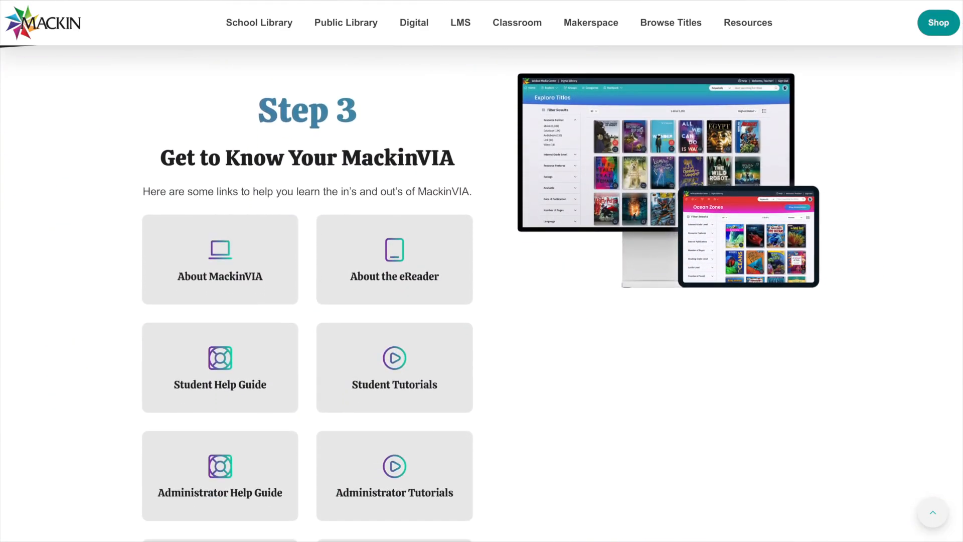
scroll(482, 301, "down", 4)
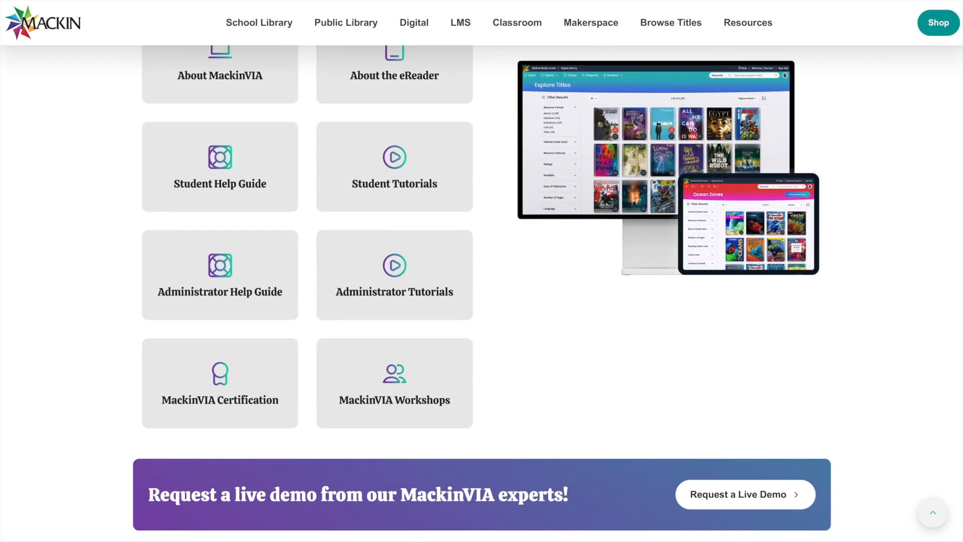
scroll(482, 301, "down", 11)
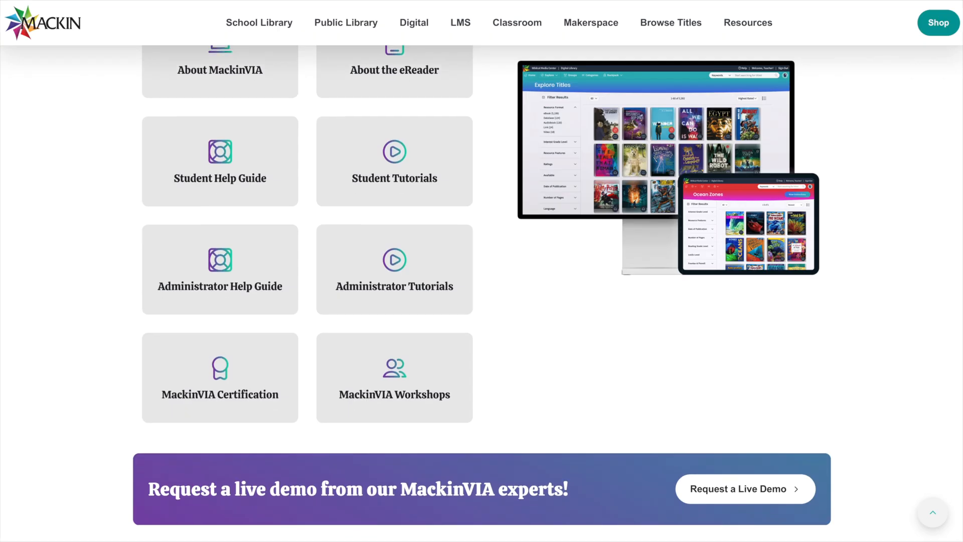
scroll(481, 301, "down", 1)
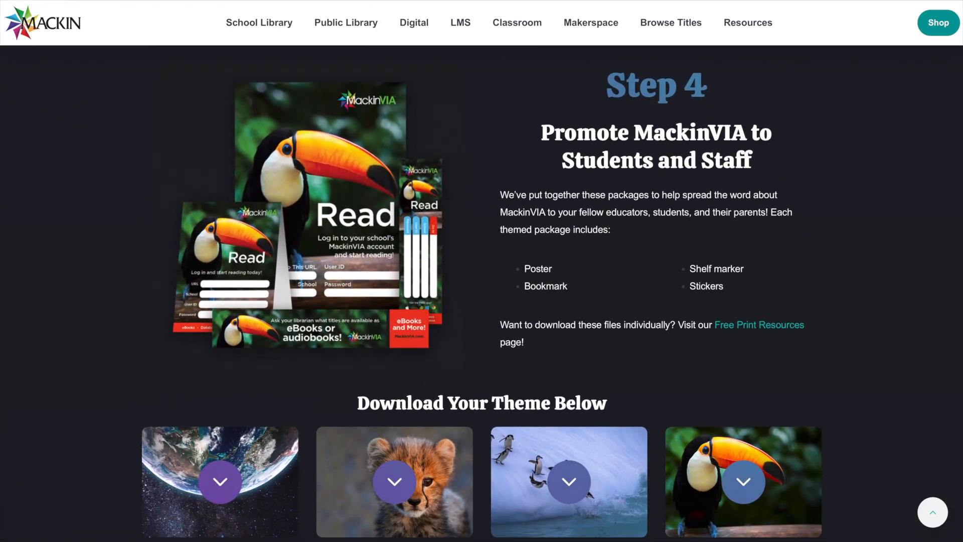
scroll(481, 291, "down", 1)
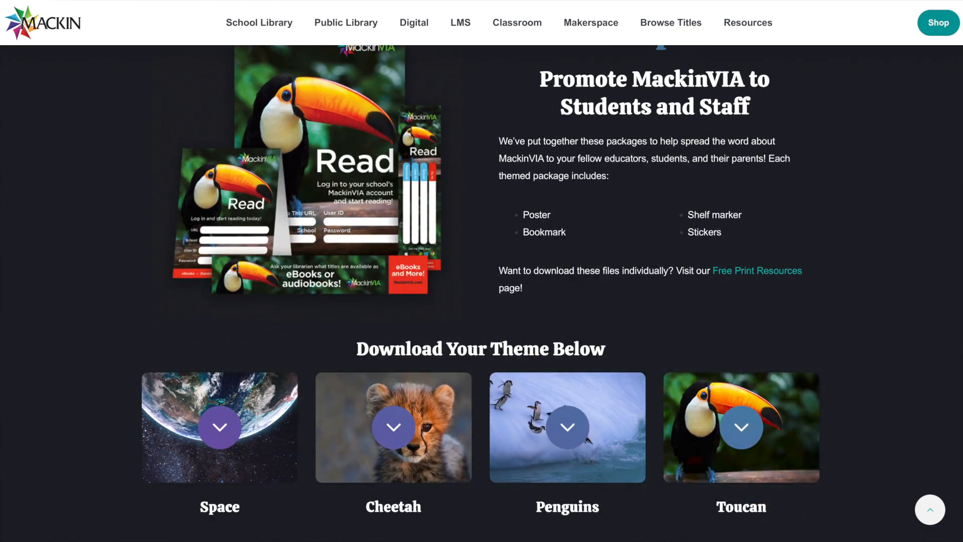
scroll(482, 301, "down", 12)
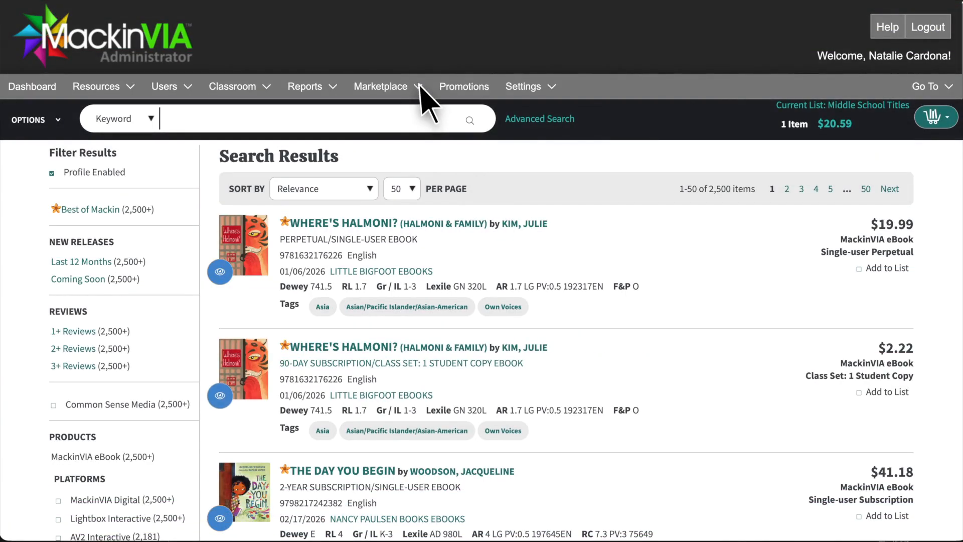
Go to the Marketplace's eResources shop and run a keyword search for "hedgehogs"
left_click(420, 84)
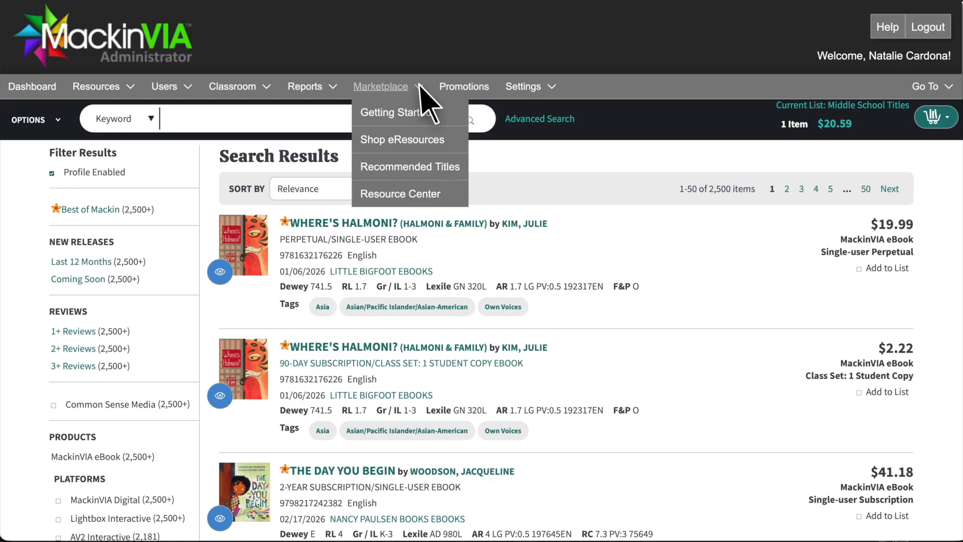
left_click(454, 143)
left_click(454, 142)
type("hedgehogs")
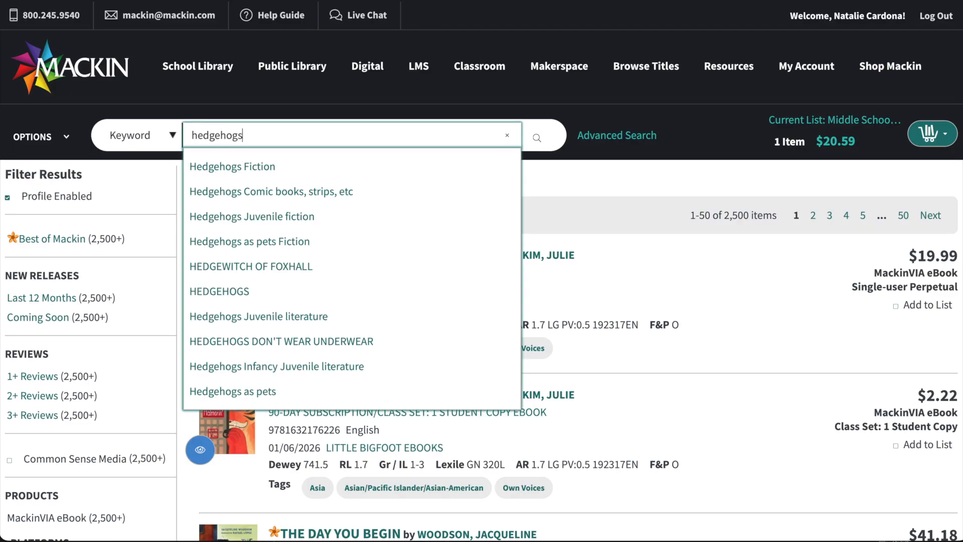
key("Return")
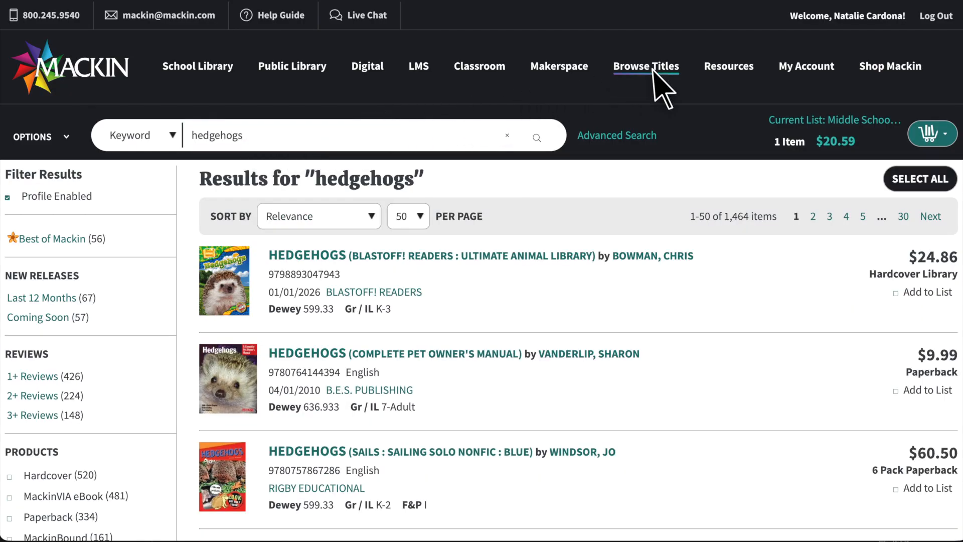
mouse_move(654, 73)
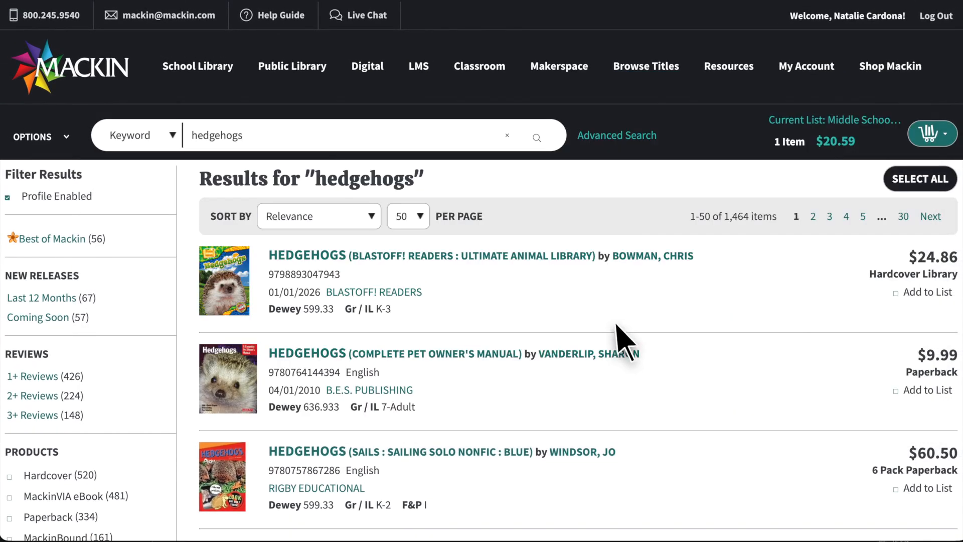
Start an advanced search with the subject "energy" and publication years 2000 through 2026
left_click(621, 139)
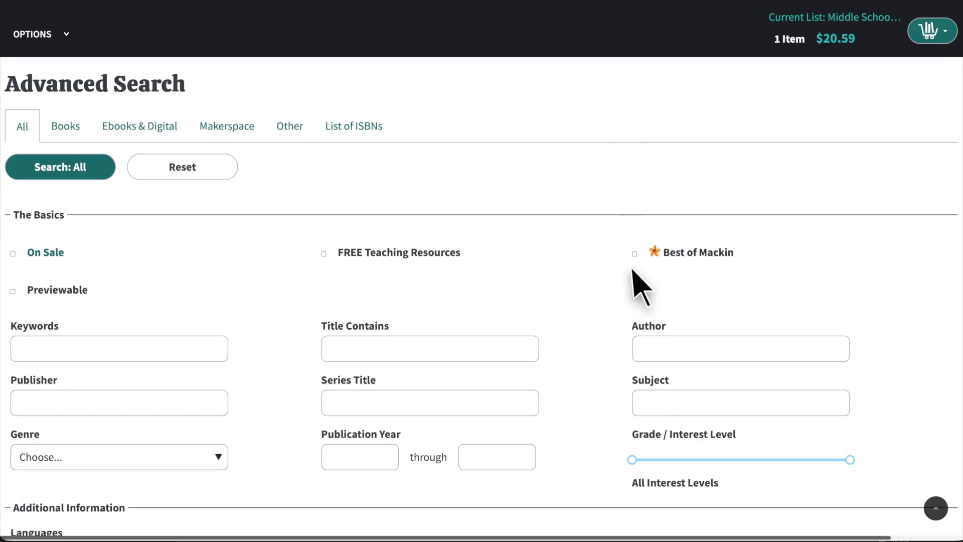
left_click(642, 407)
type("energy")
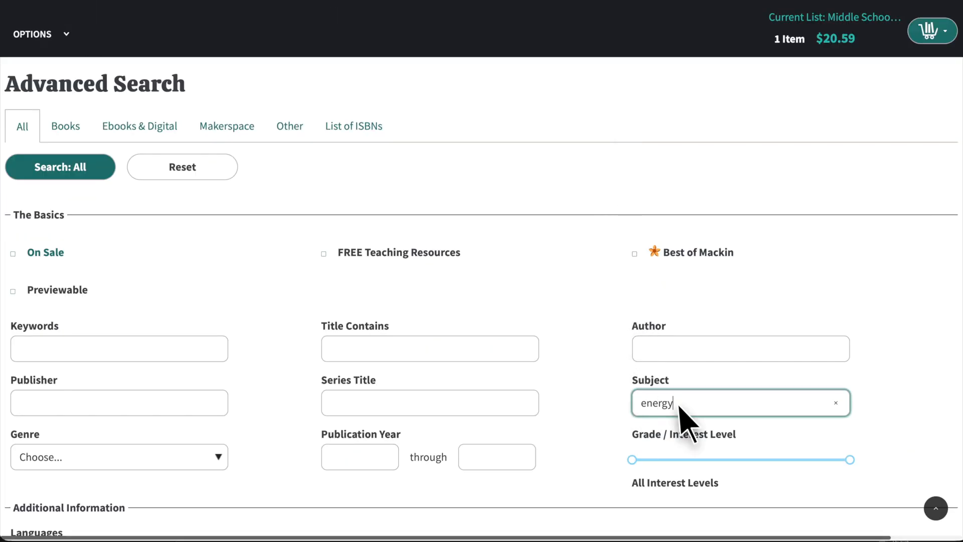
left_click(390, 458)
type("2000")
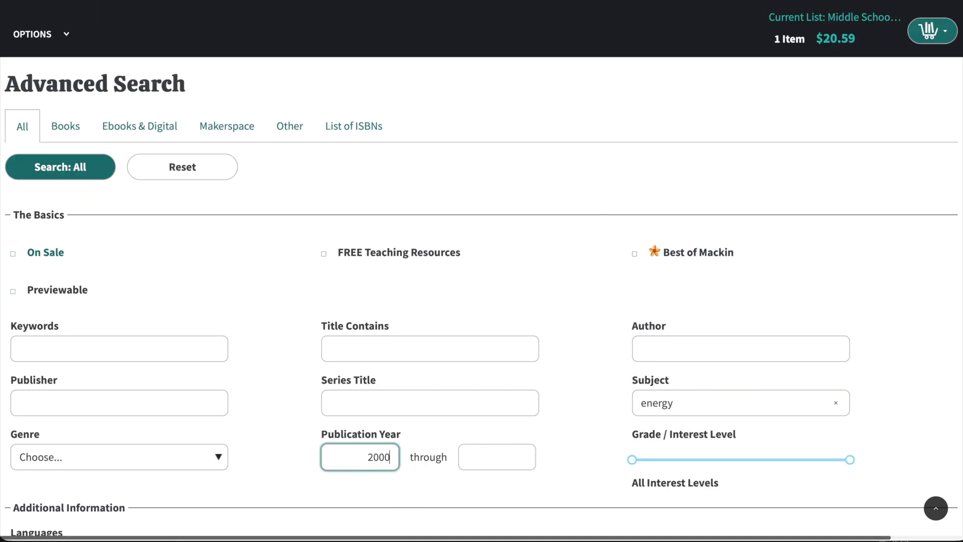
key("Tab")
type("2026")
left_click(542, 461)
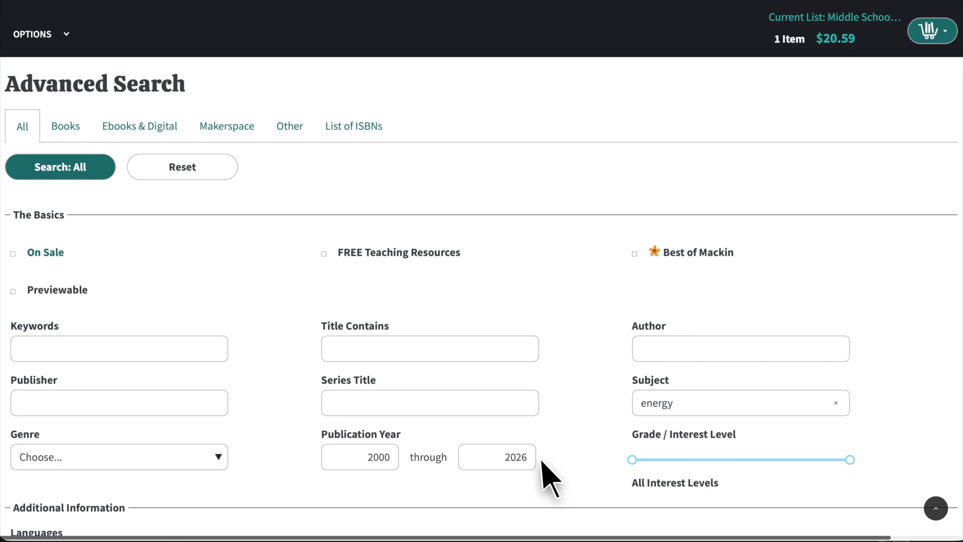
Specify the number of reviews under Reviews & Awards and run the advanced search across all product types
scroll(516, 482, "down", 9)
left_click(360, 493)
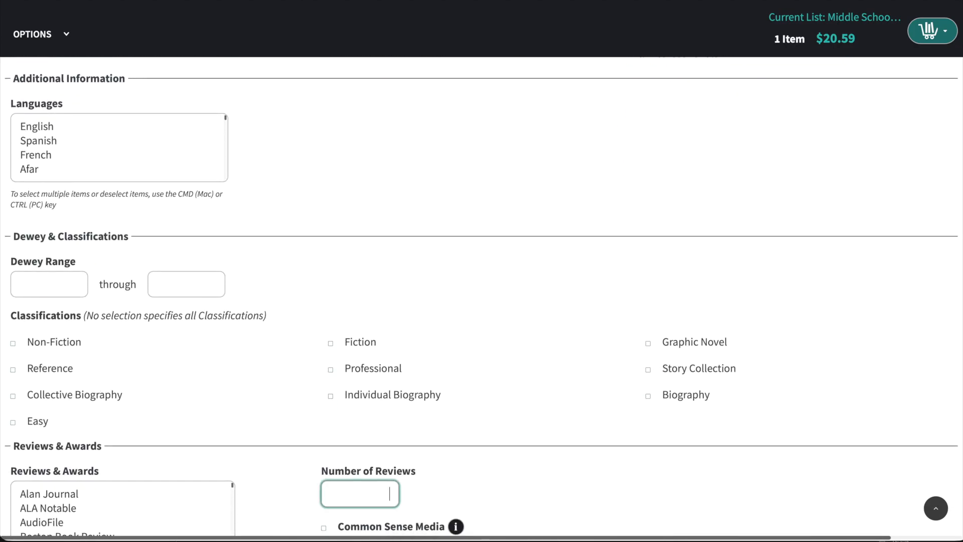
scroll(407, 500, "up", 9)
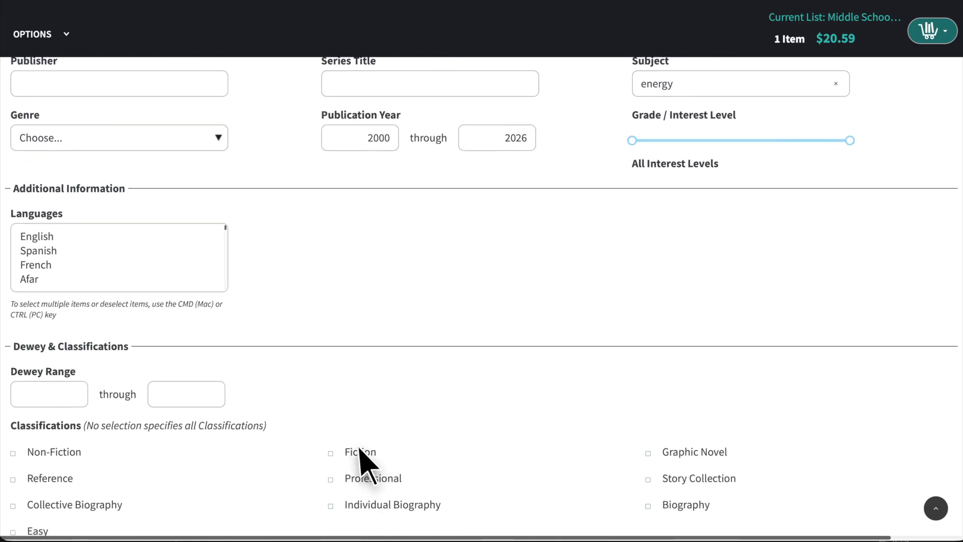
left_click(96, 161)
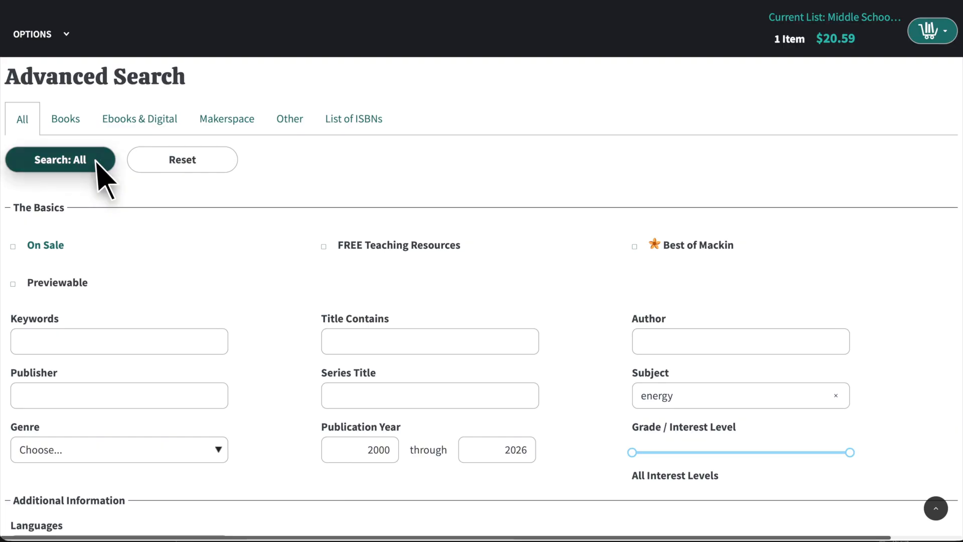
Try the Common Sense Media filter and remove it, and narrow the results to MackinVIA eBooks with Subscription access and a Multi-user license
left_click(9, 344)
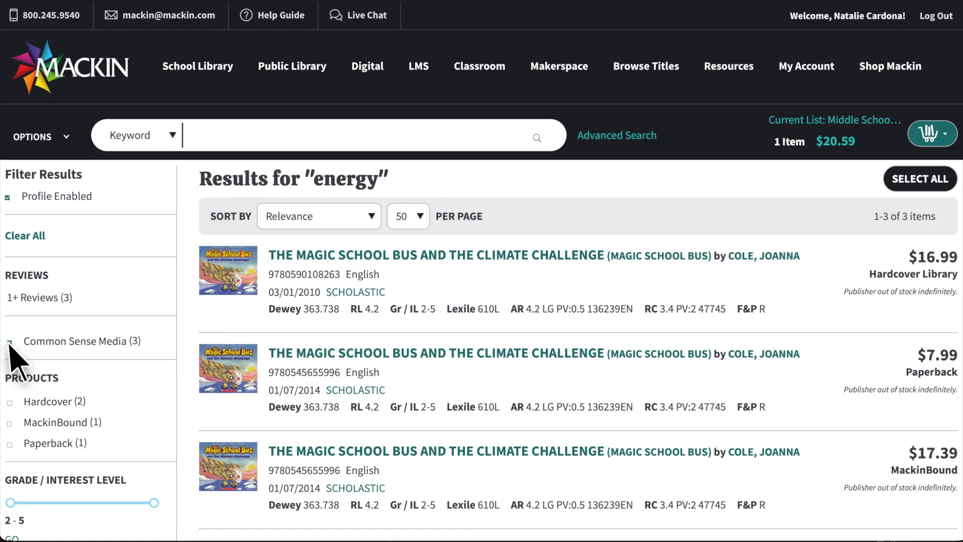
left_click(9, 343)
left_click(9, 401)
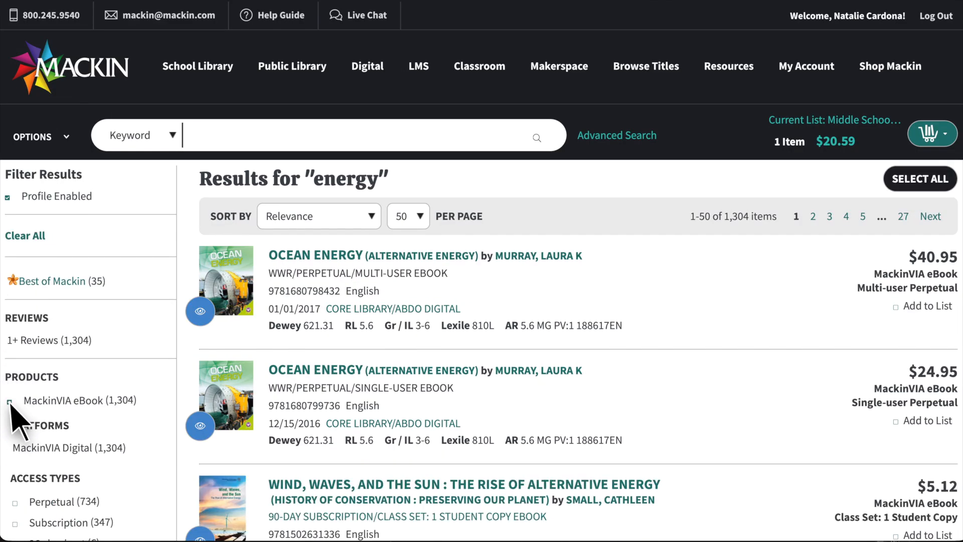
scroll(12, 406, "down", 3)
left_click(15, 380)
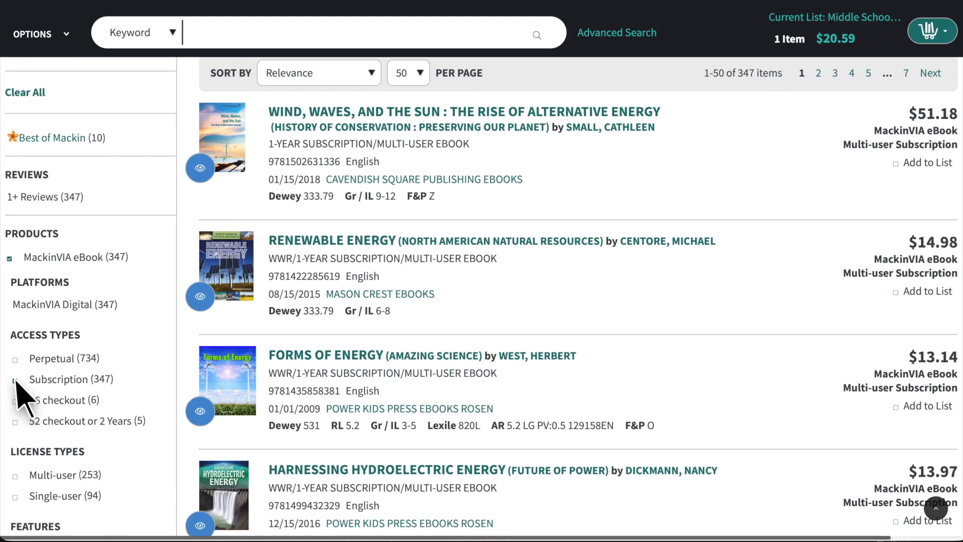
left_click(15, 475)
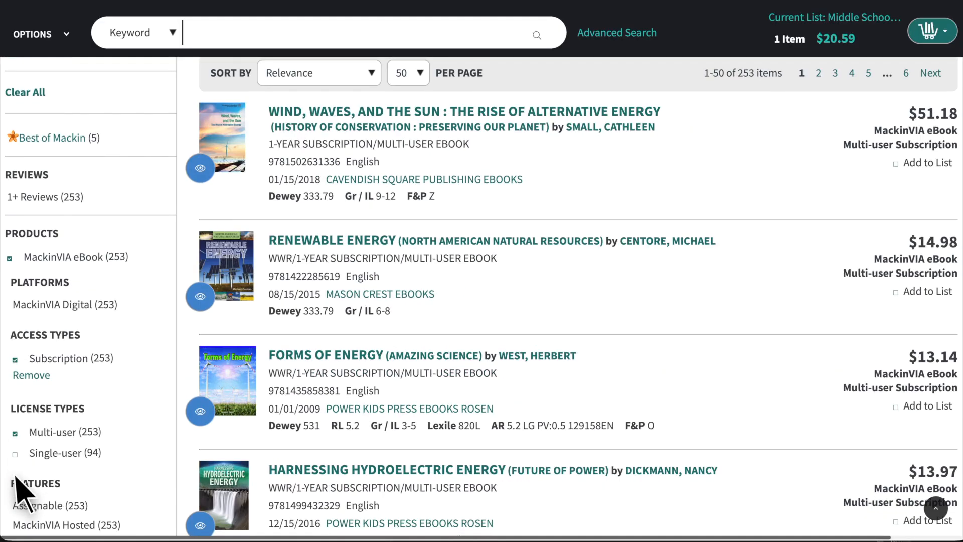
Add Renewable Energy and Forms of Energy to the current list, and switch the current list to Science
left_click(896, 291)
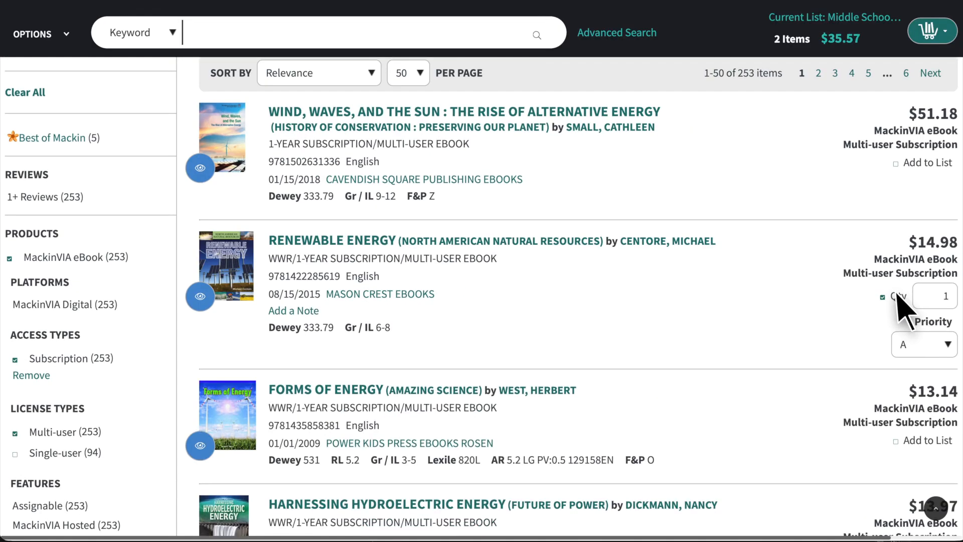
left_click(896, 442)
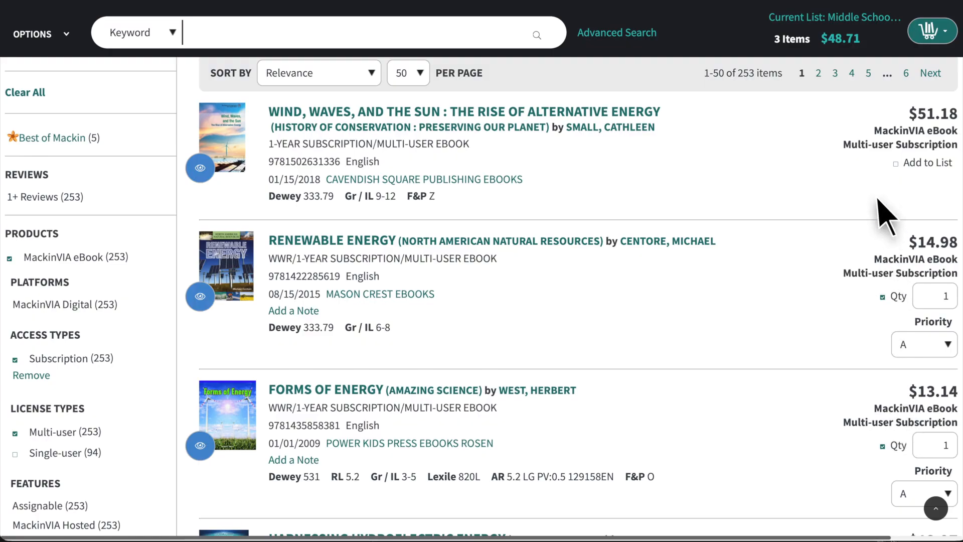
left_click(947, 33)
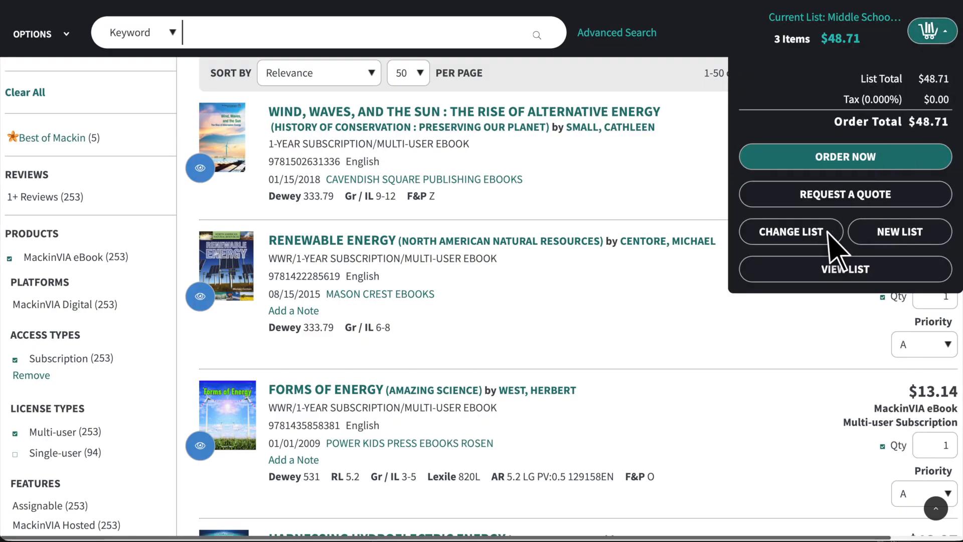
left_click(791, 231)
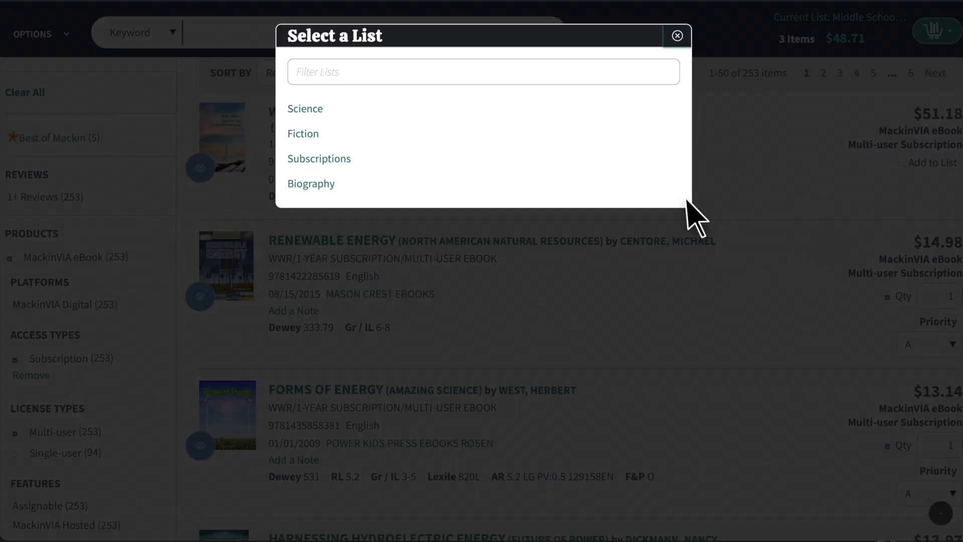
left_click(305, 109)
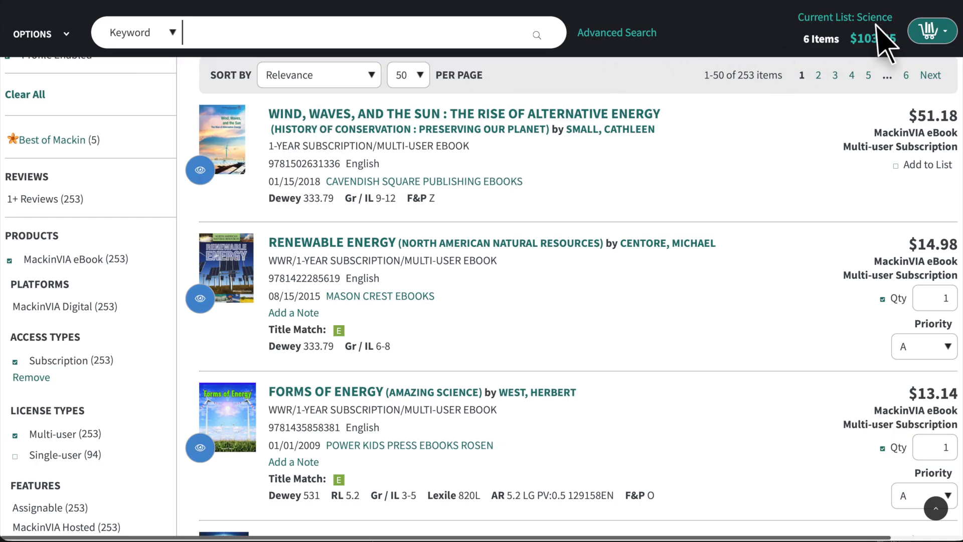
Create a new list named "Fall 2027" with the description Library for Circulation
left_click(947, 34)
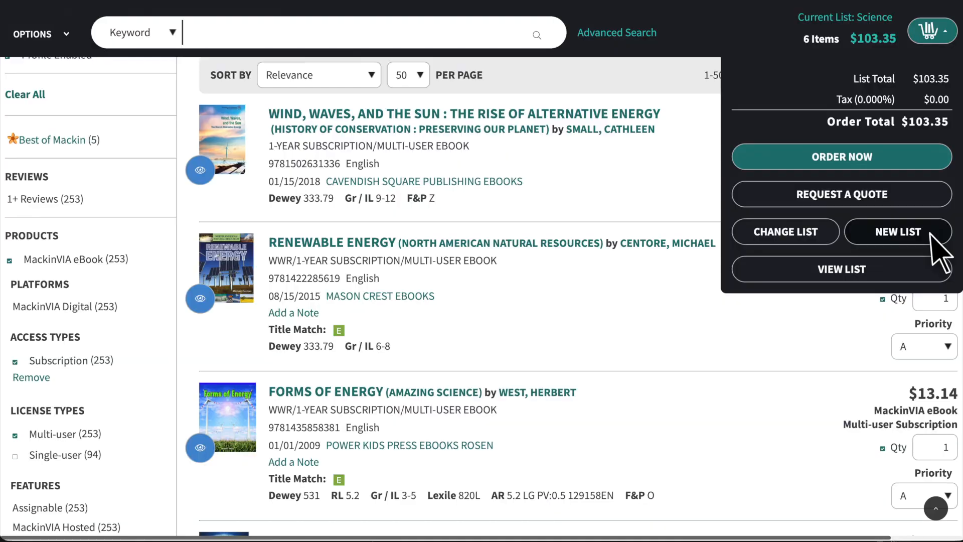
left_click(897, 232)
left_click(299, 89)
type("Fall 2027")
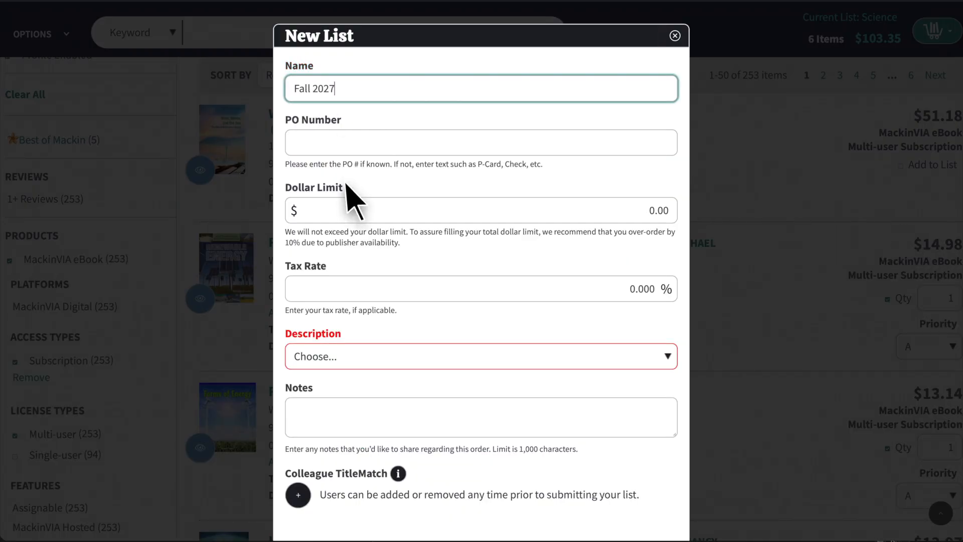
scroll(401, 309, "down", 1)
left_click(401, 307)
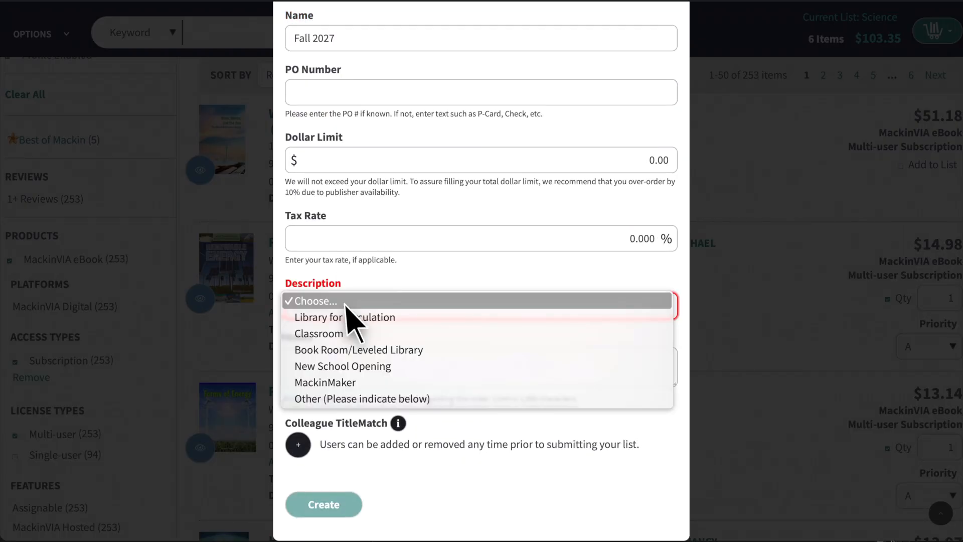
left_click(346, 318)
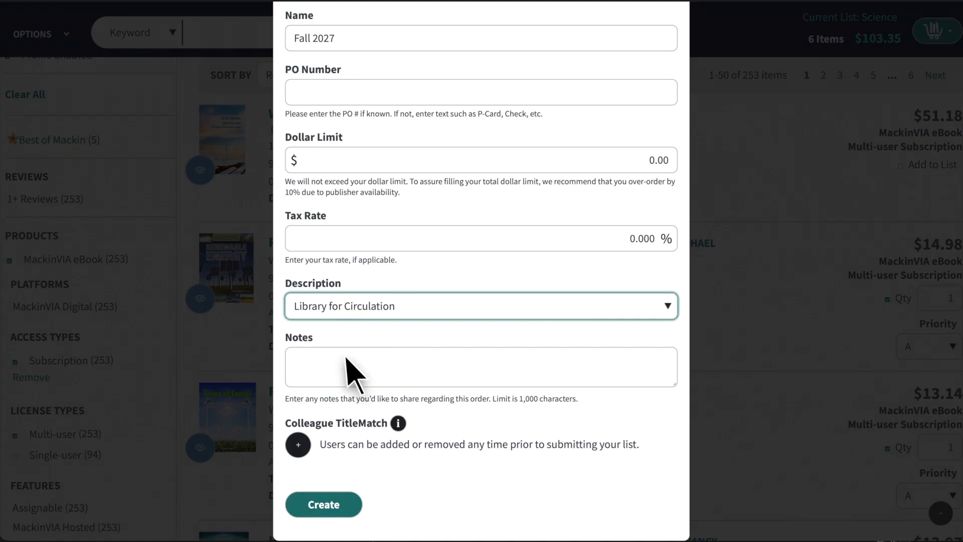
left_click(324, 505)
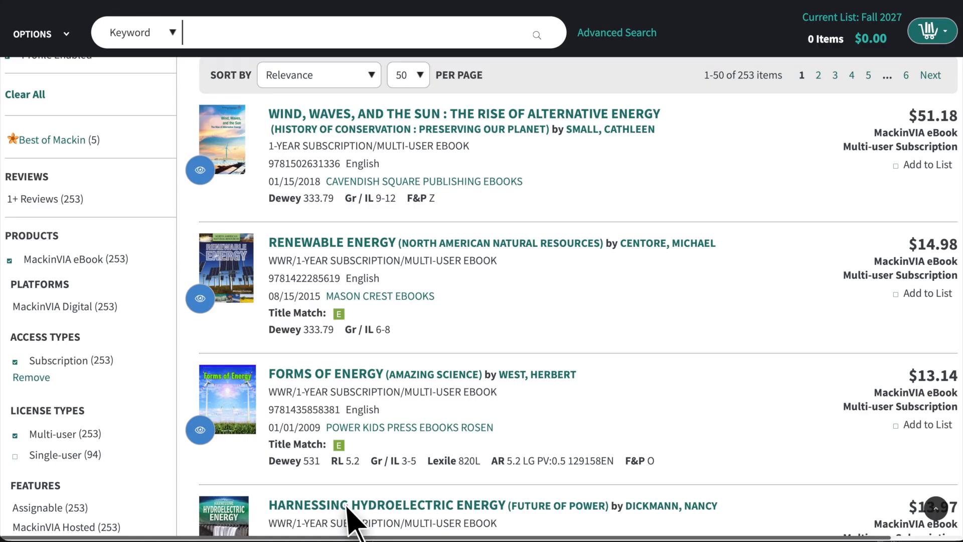
Add the eBook Harnessing Hydroelectric Energy to the Fall 2027 list
scroll(352, 520, "down", 5)
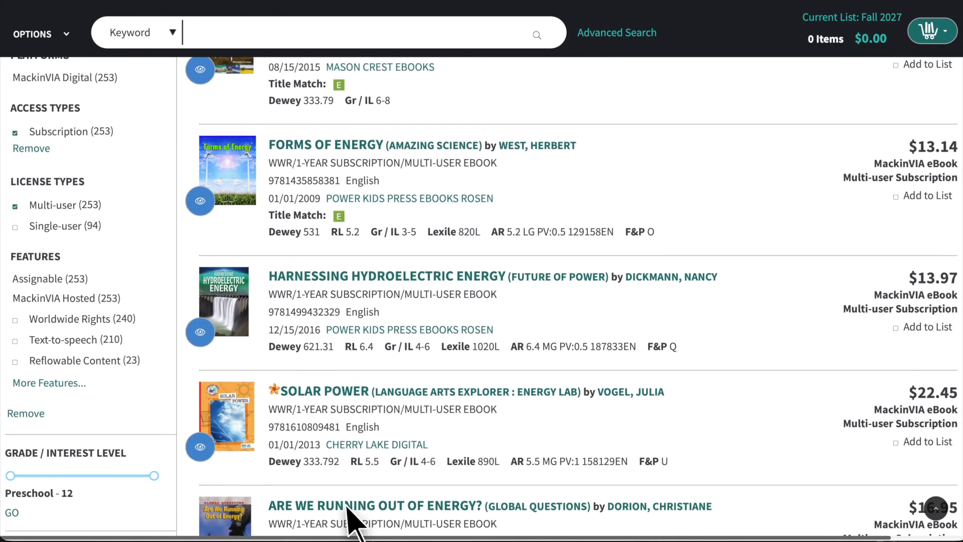
left_click(896, 327)
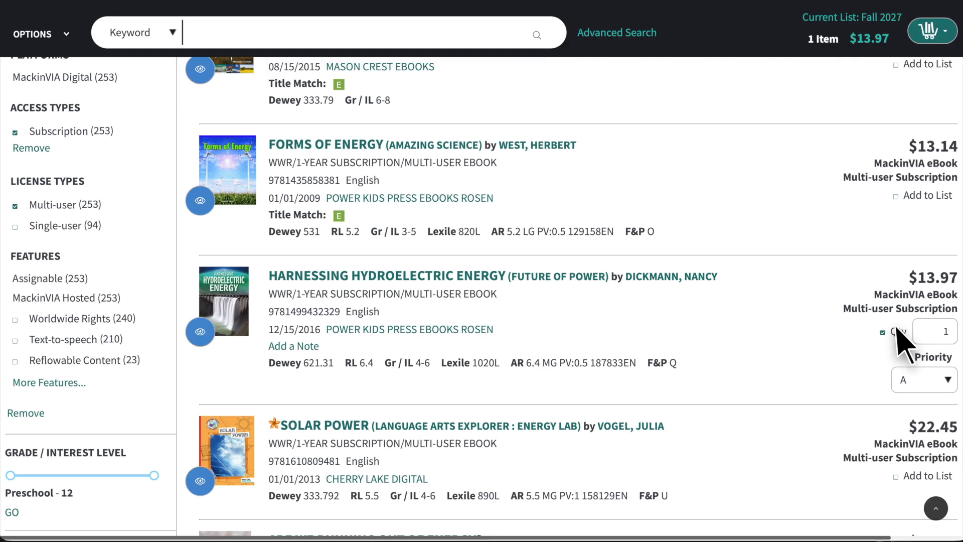
Add Solar Power and the 1-year subscription of Are We Running Out of Energy? to the Fall 2027 list
scroll(897, 329, "down", 2)
scroll(903, 346, "down", 6)
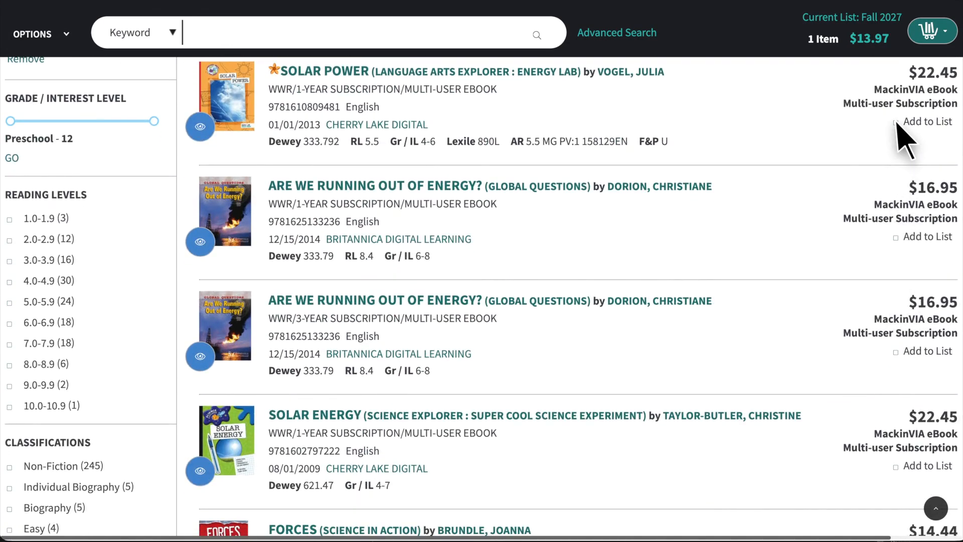
left_click(897, 123)
left_click(896, 273)
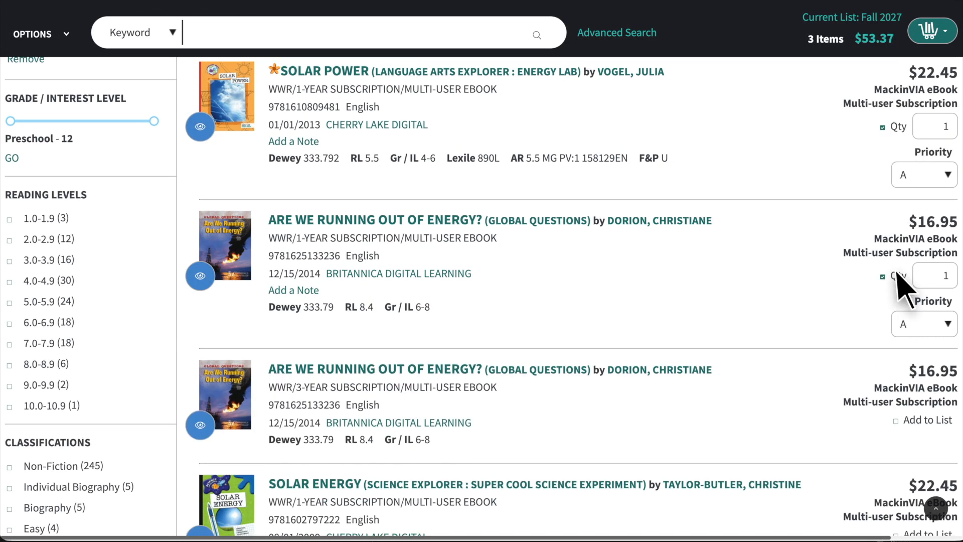
Add the eBooks Nuclear Energy: Amazing Atoms and Jobs in Sustainable Energy to the Fall 2027 list
scroll(898, 283, "down", 10)
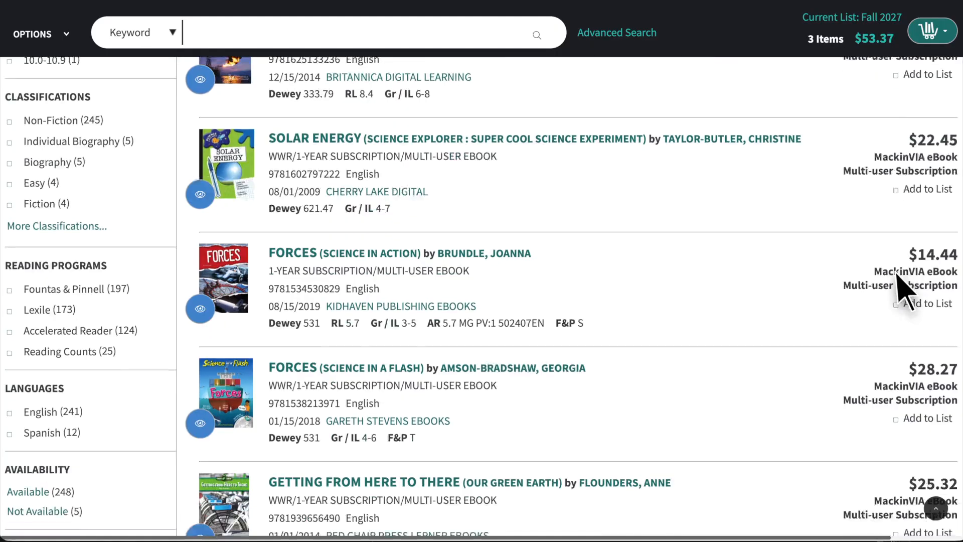
scroll(901, 296, "down", 1)
left_click(897, 294)
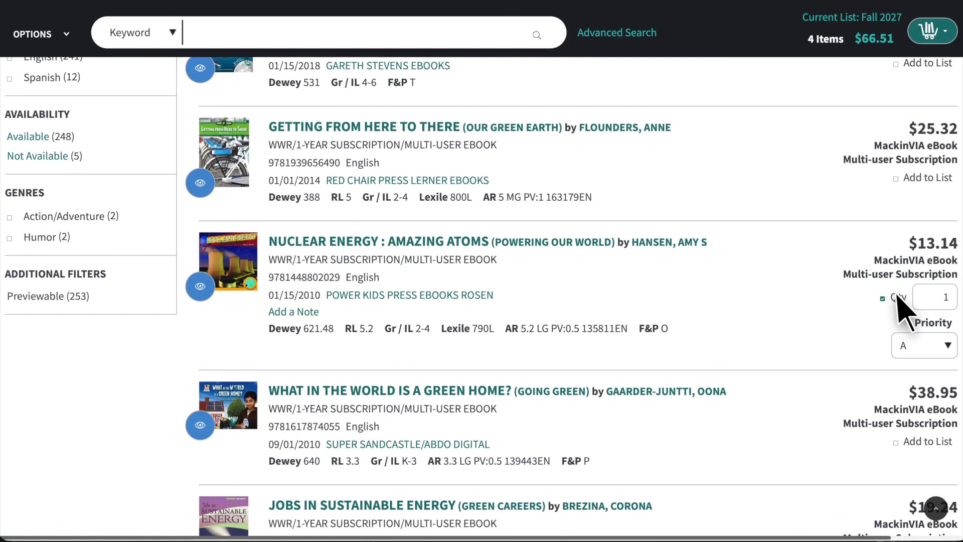
scroll(898, 300, "down", 3)
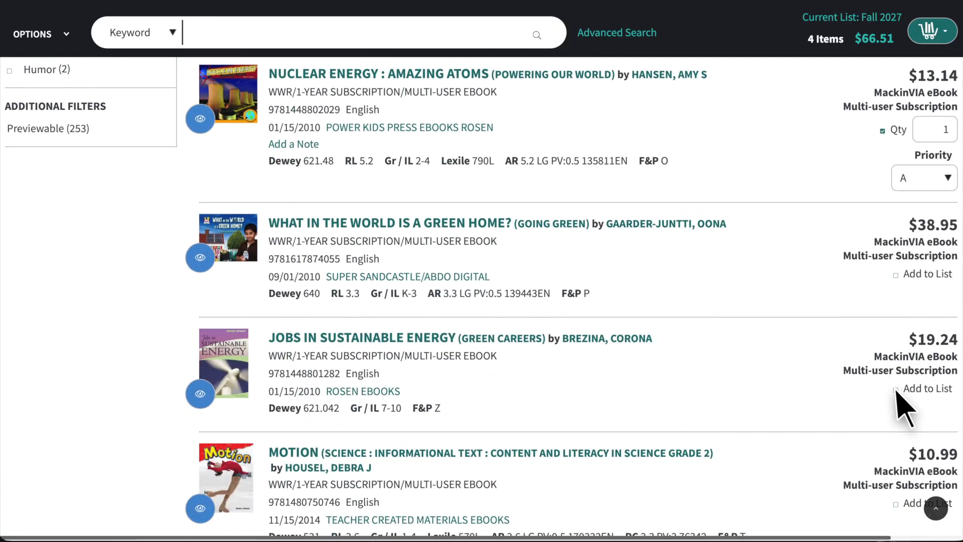
left_click(896, 390)
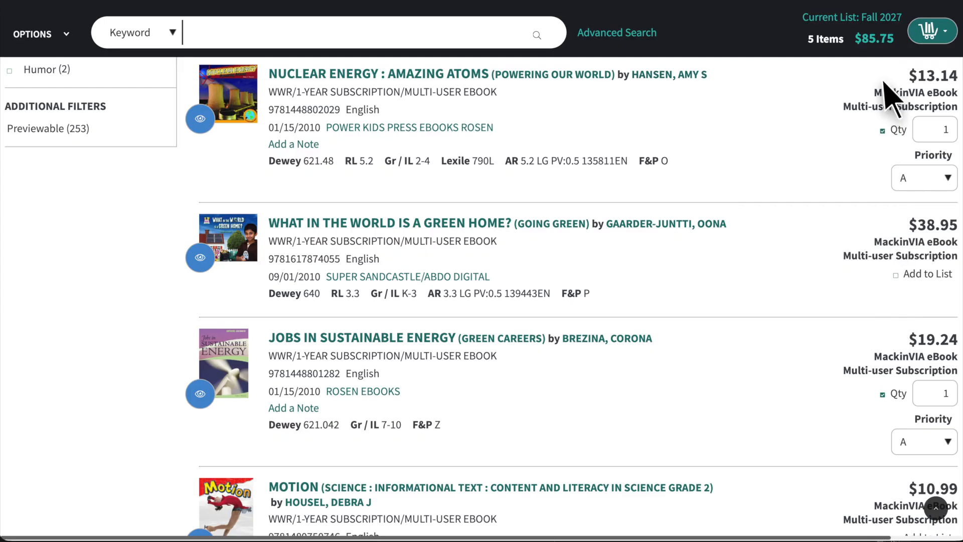
Open the Fall 2027 list and show the Genre, Language, Date Added and Pages columns
left_click(880, 20)
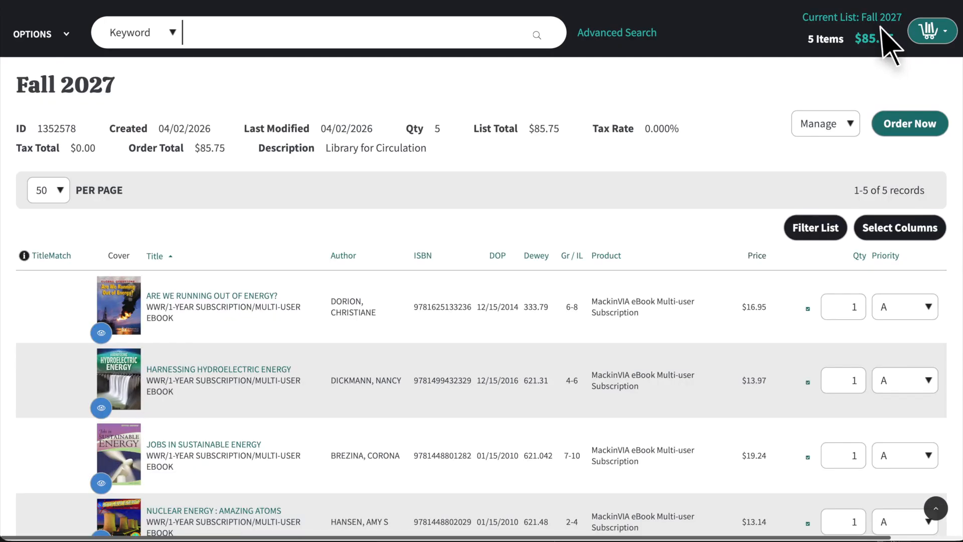
left_click(897, 229)
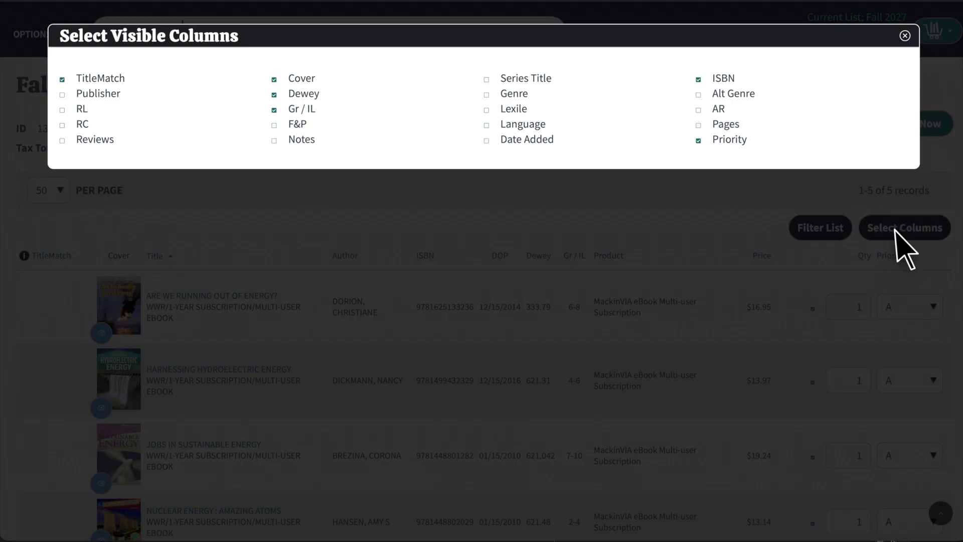
left_click(486, 94)
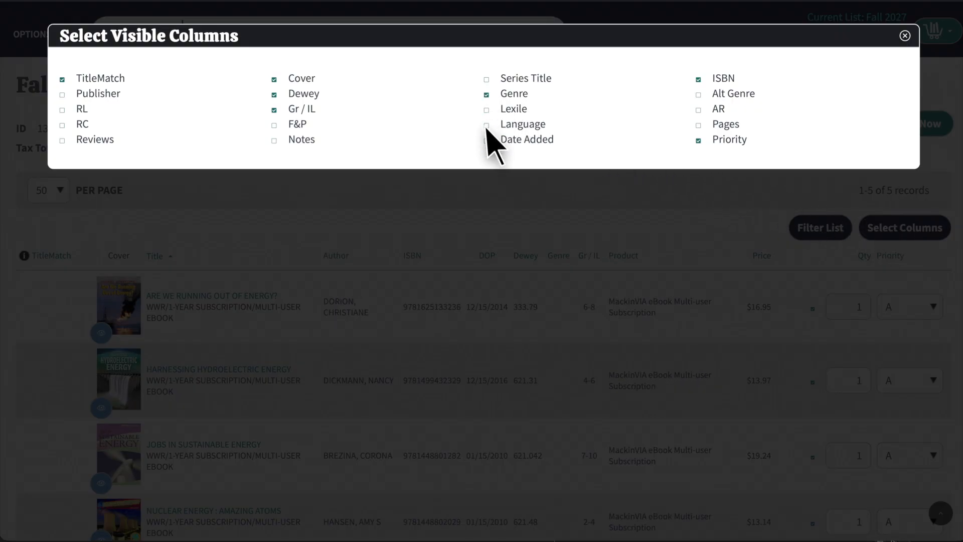
left_click(486, 125)
left_click(486, 140)
left_click(698, 125)
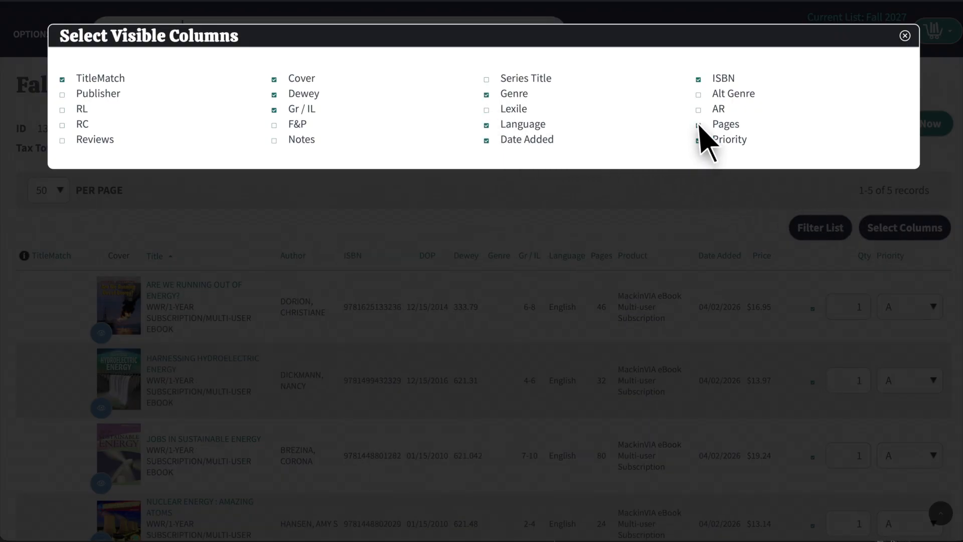
left_click(905, 36)
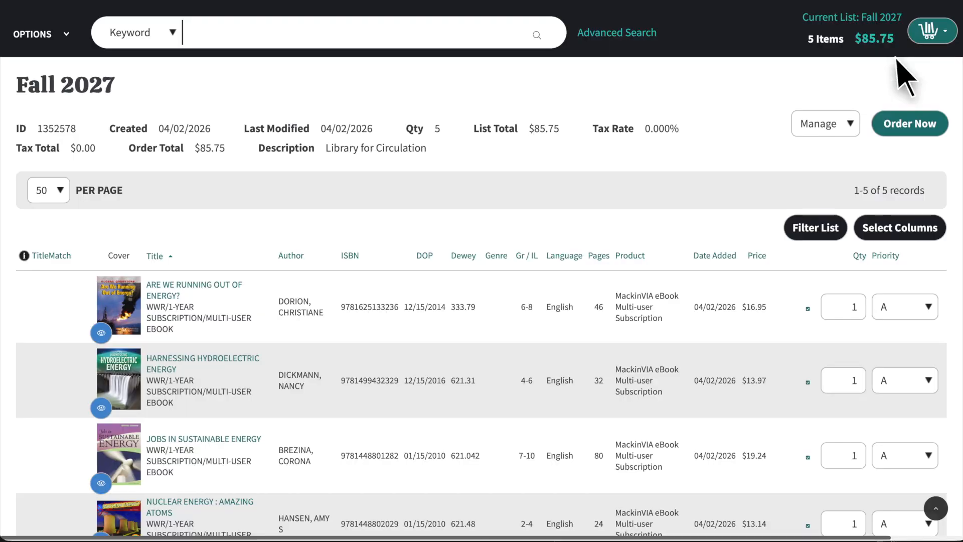
Filter the Fall 2027 list to grade / interest level 1–3 and set the quantity of Nuclear Energy: Amazing Atoms to 3
left_click(821, 234)
left_click_drag(615, 365, 642, 366)
left_click_drag(831, 365, 668, 365)
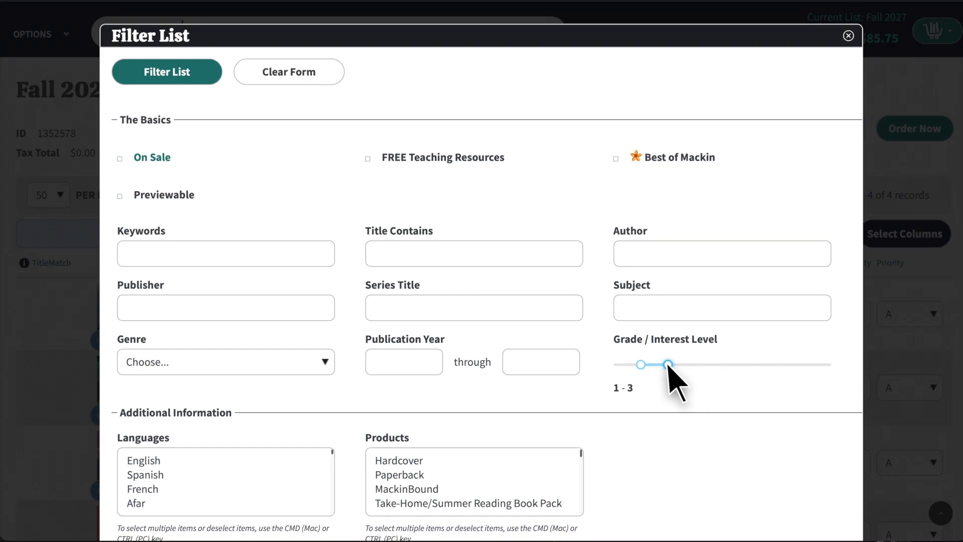
left_click(206, 83)
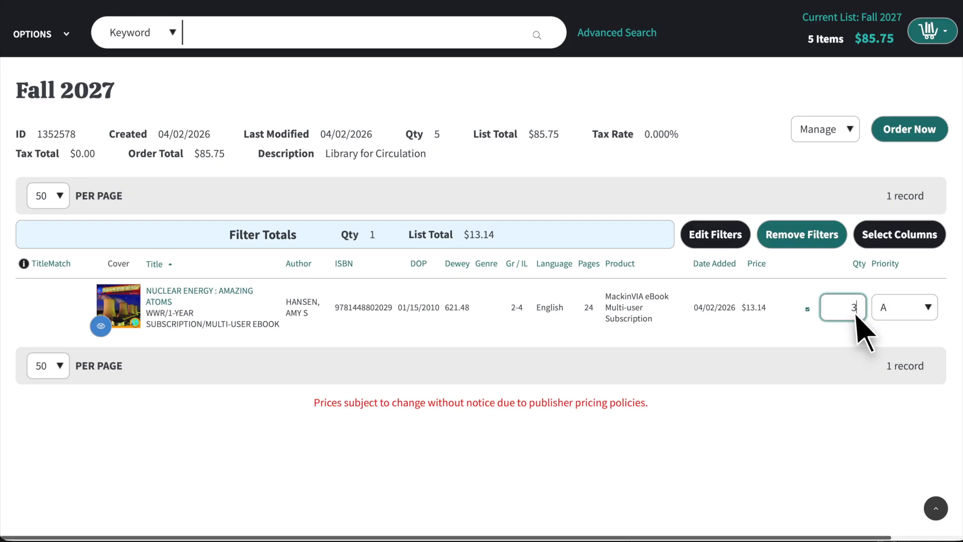
Keep Nuclear Energy: Amazing Atoms at priority A and remove the filters from the Fall 2027 list
left_click(927, 308)
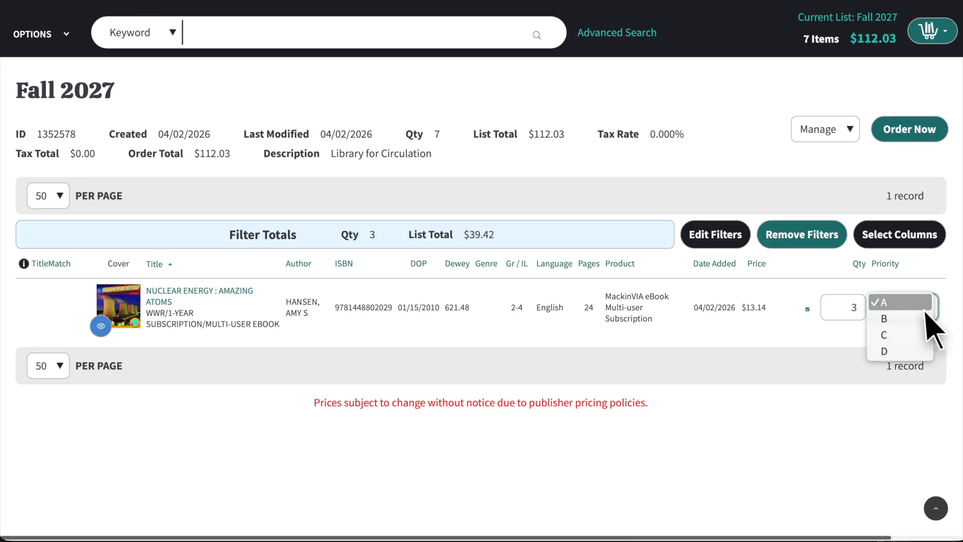
left_click(924, 305)
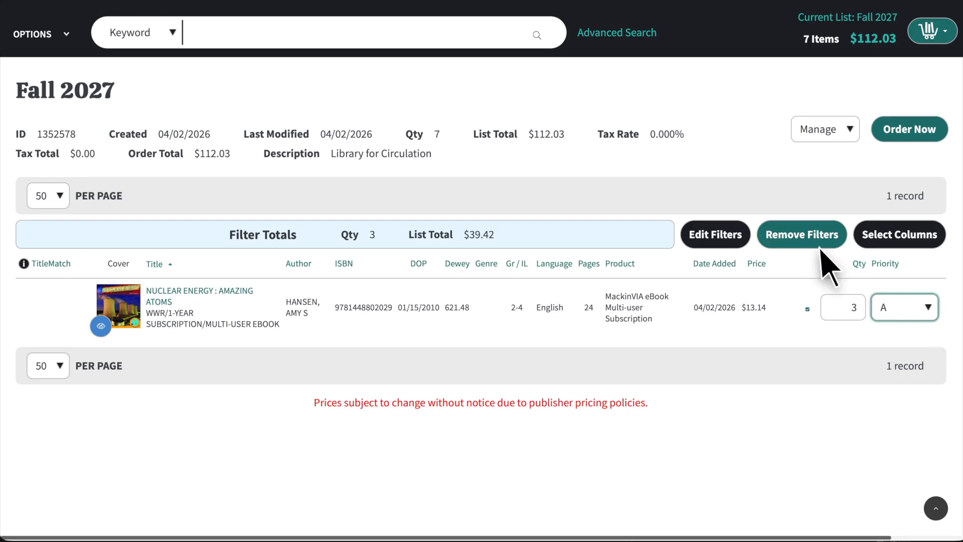
left_click(807, 236)
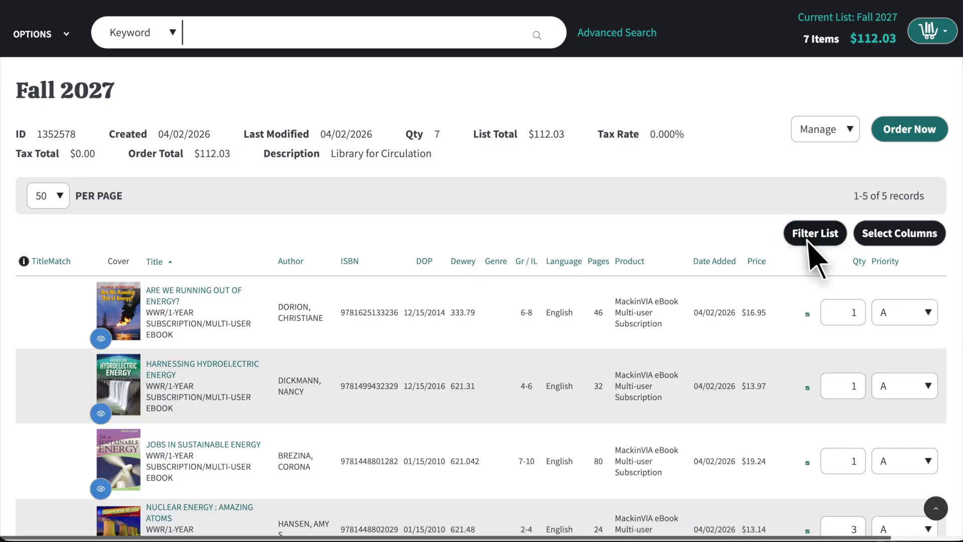
Set the quantity of Are We Running Out of Energy? to 3 and of Harnessing Hydroelectric Energy to 2
double_click(854, 317)
left_click(854, 386)
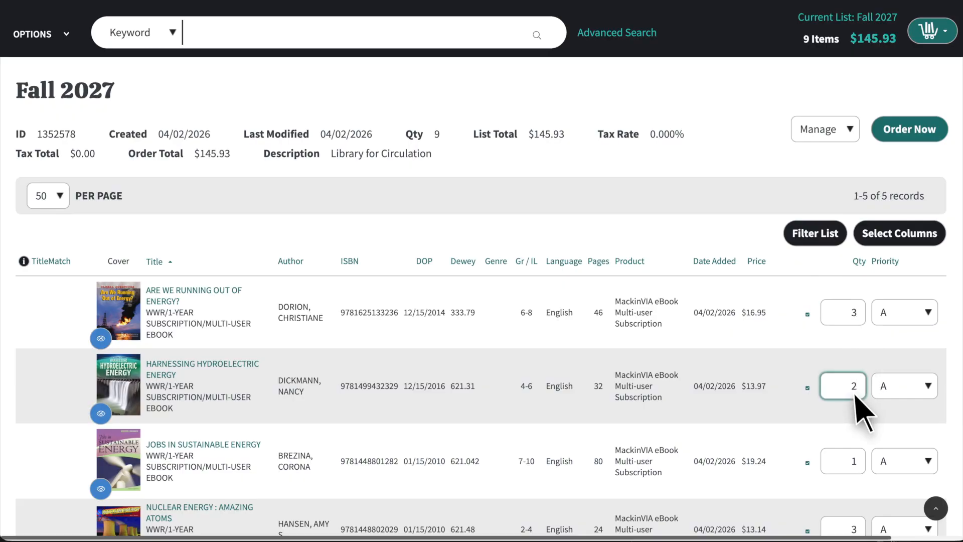
type("2")
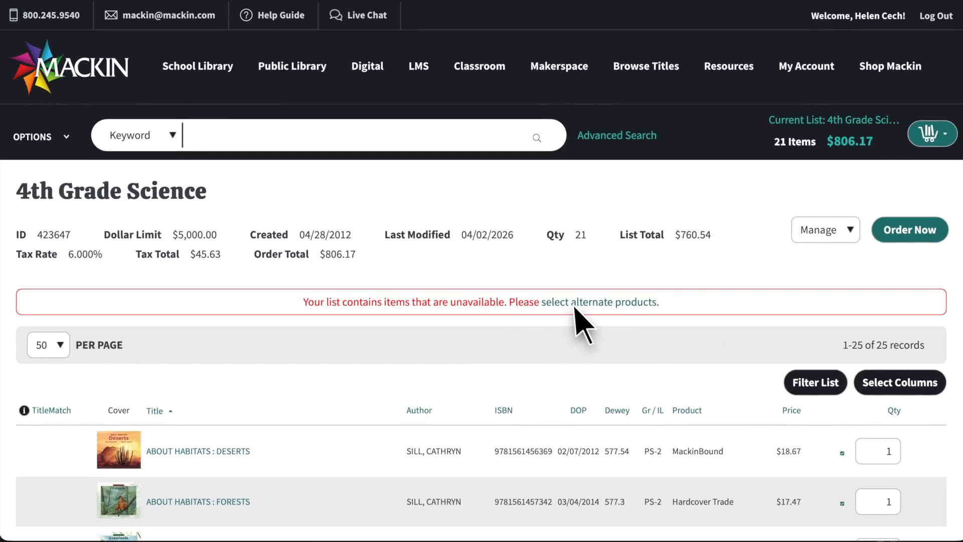
View alternate products for the unavailable items in 4th Grade Science and add the Class Set: 1 Student Copy eBook of Big Rigs on the Move
left_click(599, 303)
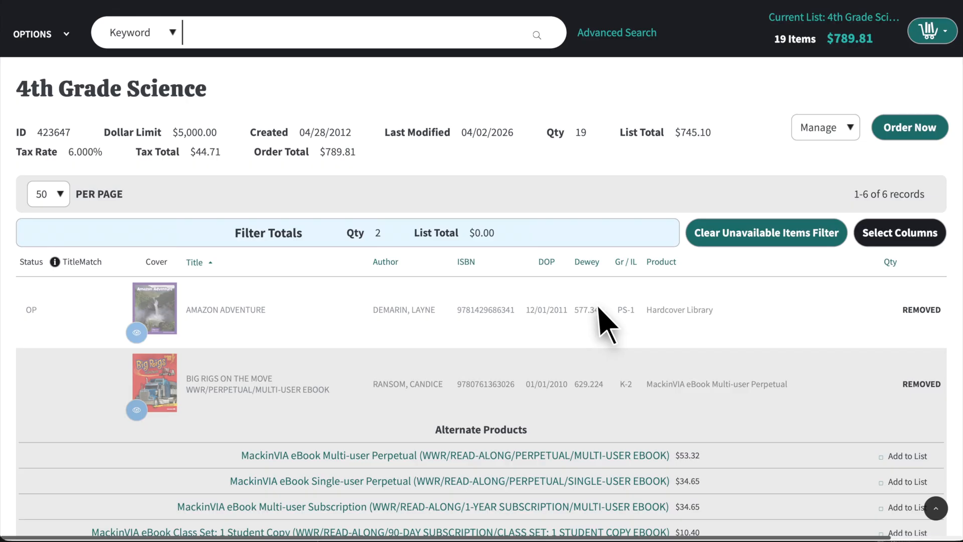
scroll(598, 307, "down", 4)
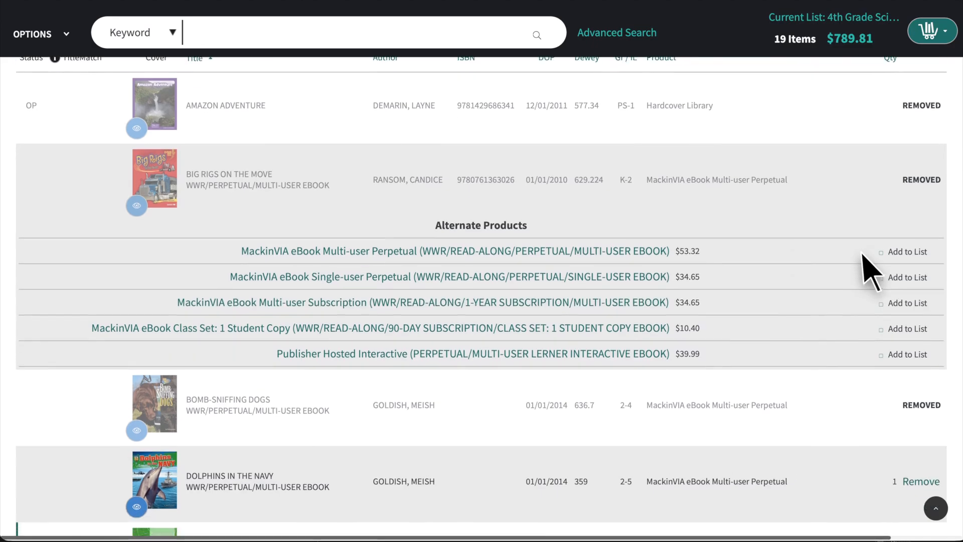
left_click(881, 248)
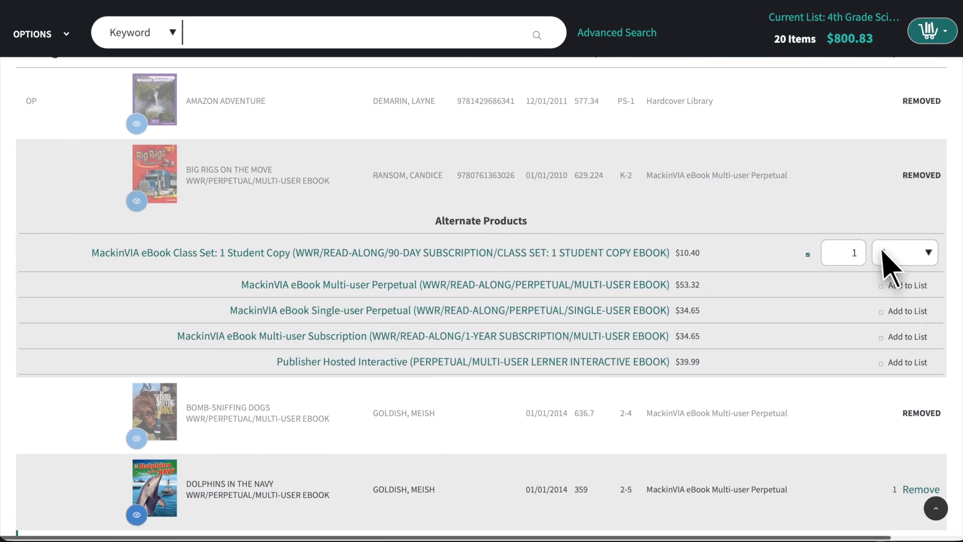
Add the Class Set: 1 Student Copy eBook as the alternate for Extreme Weather and clear the unavailable items filter
scroll(887, 266, "down", 6)
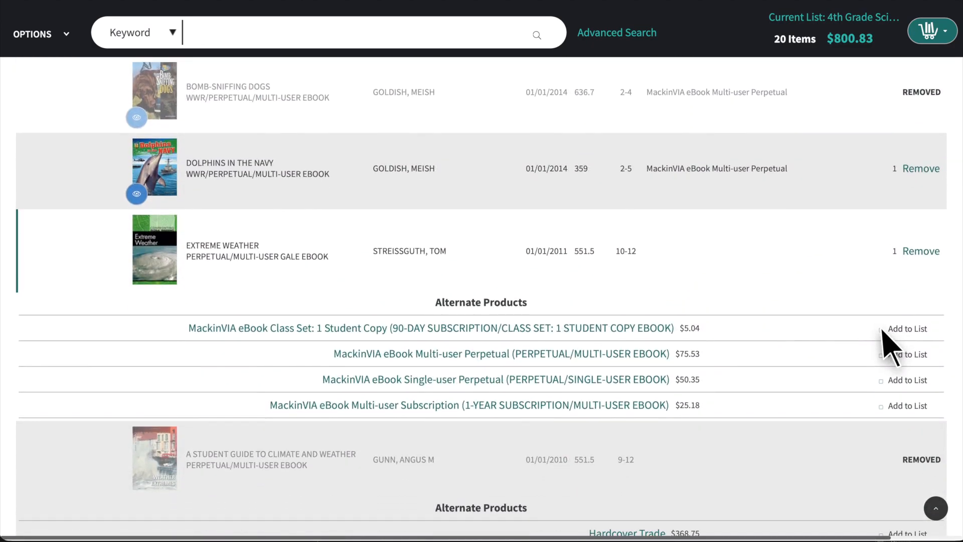
left_click(882, 329)
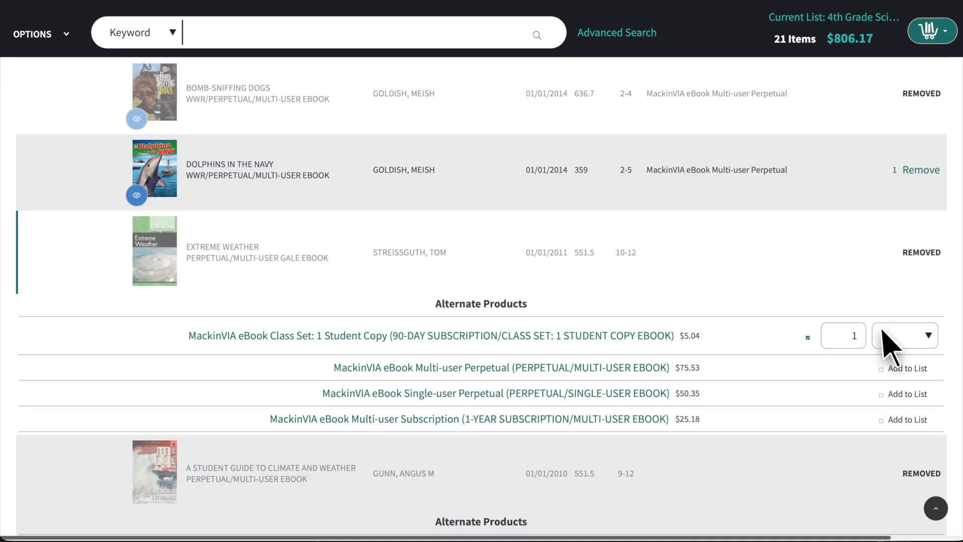
scroll(883, 334, "up", 15)
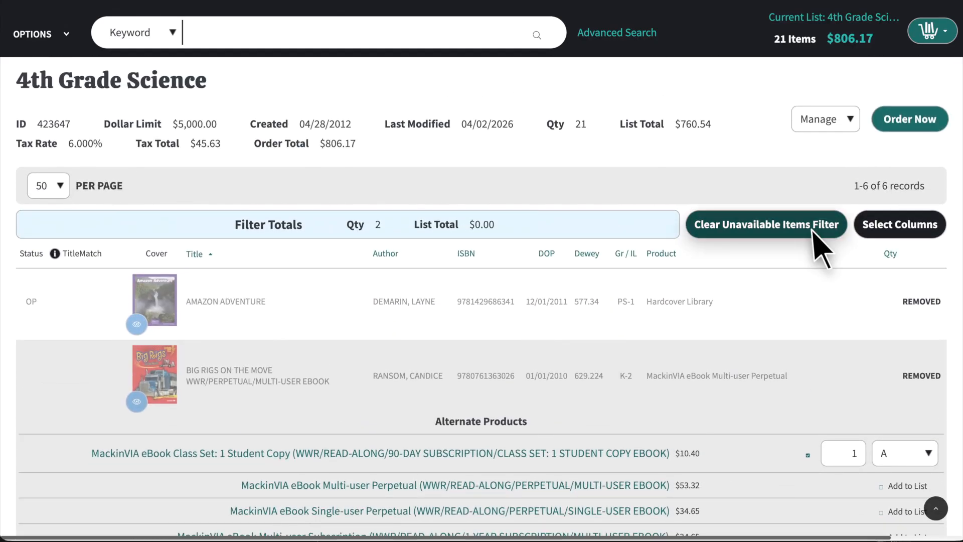
left_click(766, 224)
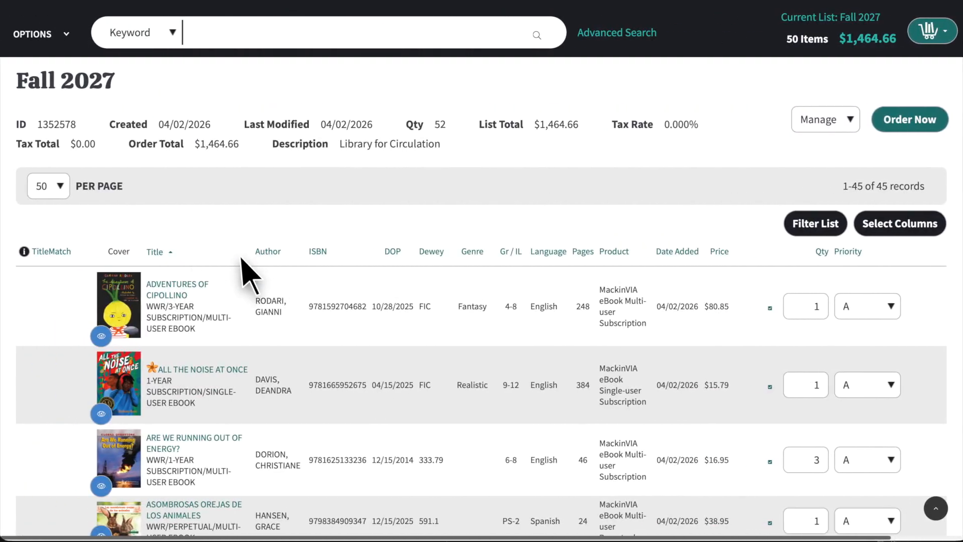
Sort the Fall 2027 list by DOP, Genre, Language and finally by Product
left_click(394, 254)
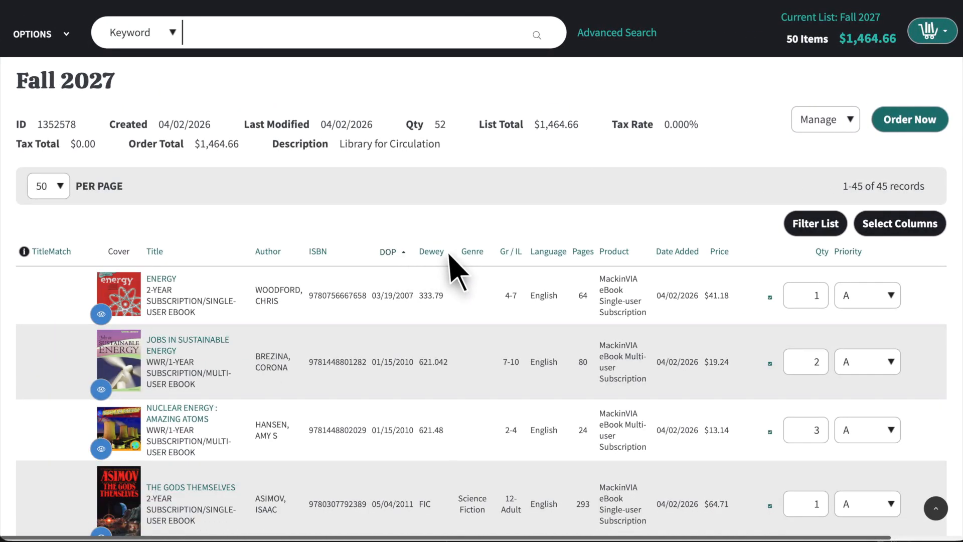
left_click(471, 253)
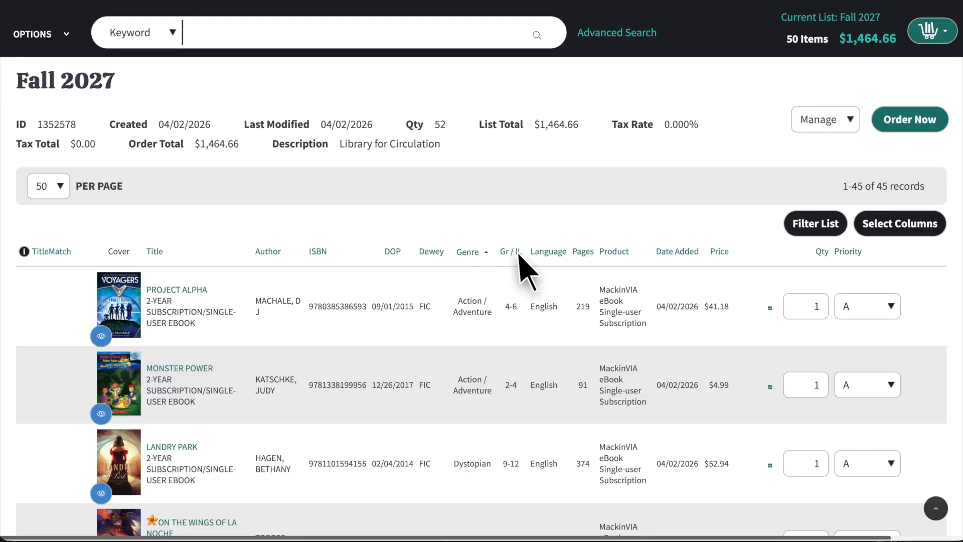
left_click(552, 253)
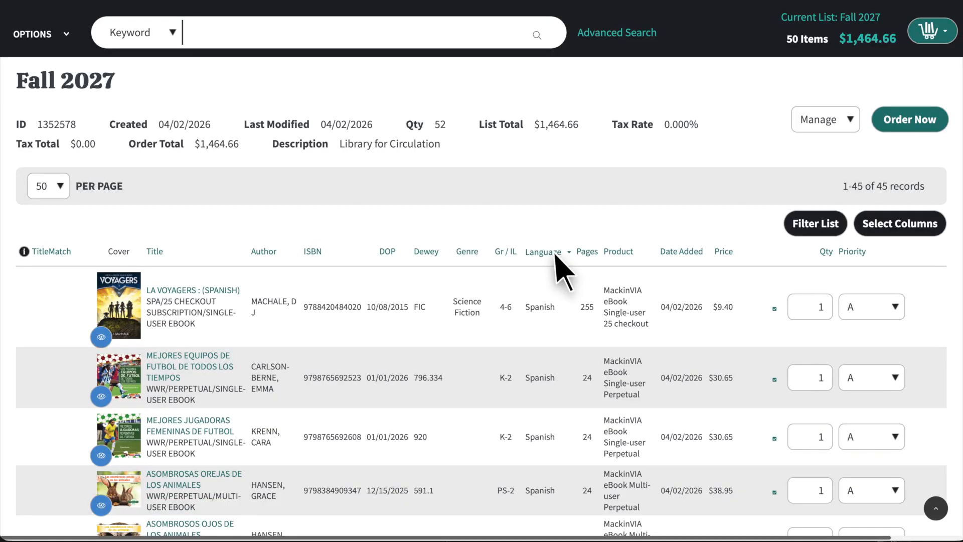
left_click(622, 253)
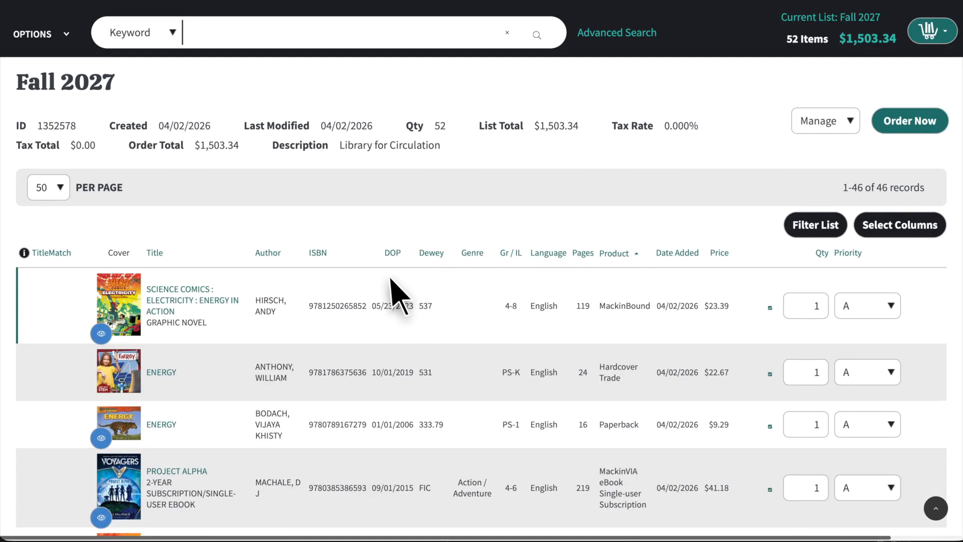
Replace the MackinBound edition of Science Comics: Electricity: Energy in Action with its MackinVIA eBook Single-user Subscription in the Fall 2027 list
left_click(197, 300)
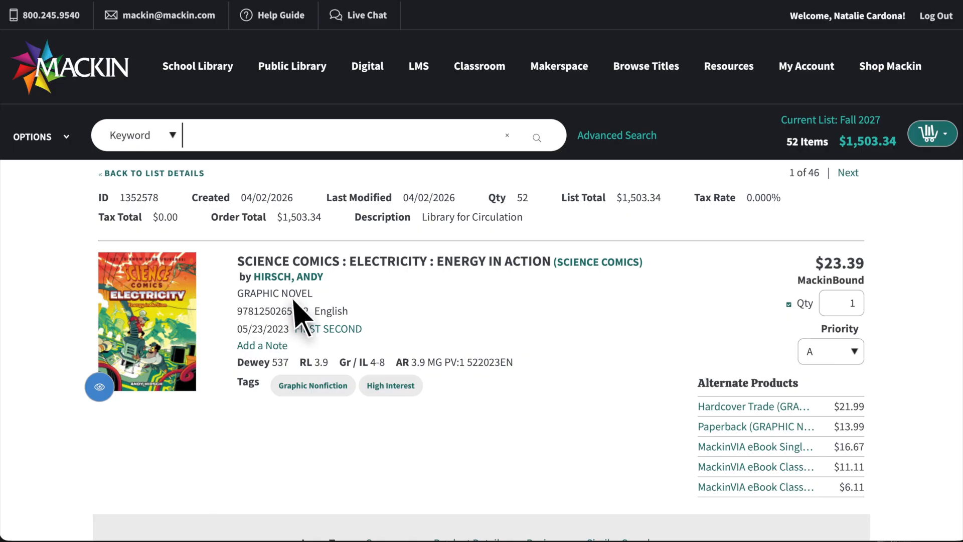
left_click(788, 305)
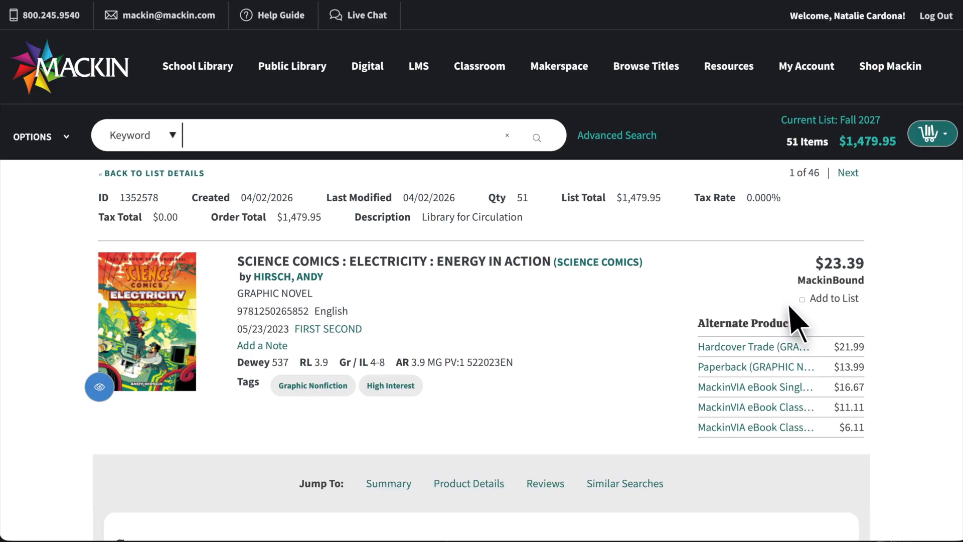
left_click(787, 385)
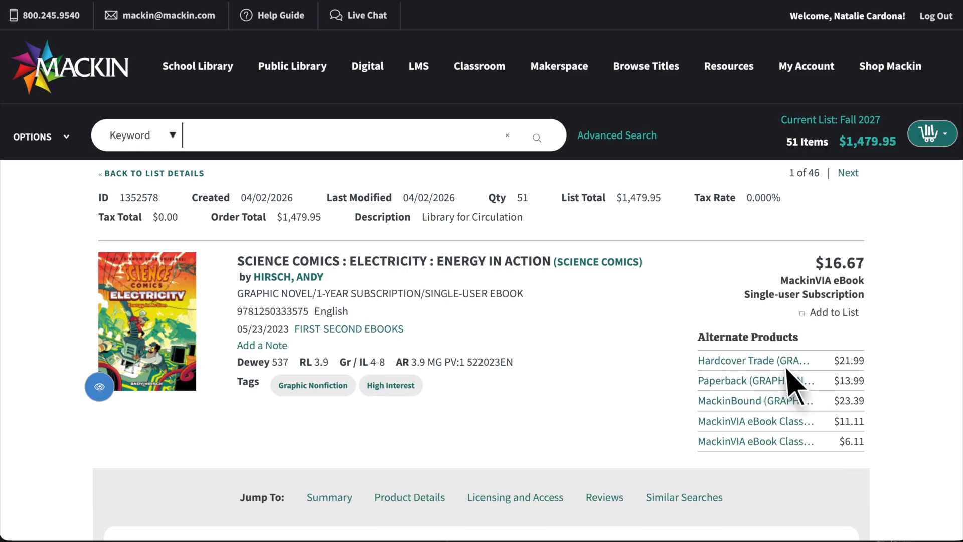
left_click(802, 313)
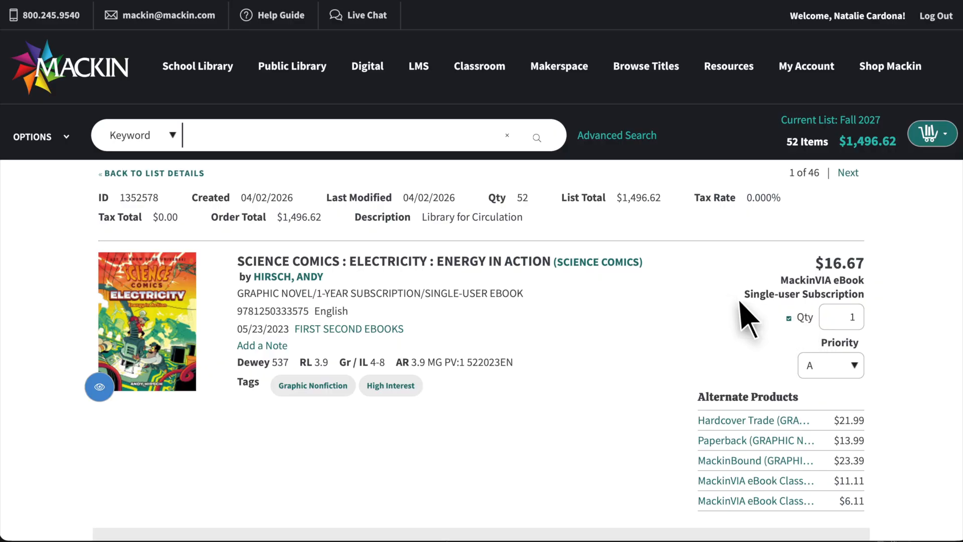
Return to the list details and deselect the Hardcover Trade edition of Energy
left_click(168, 174)
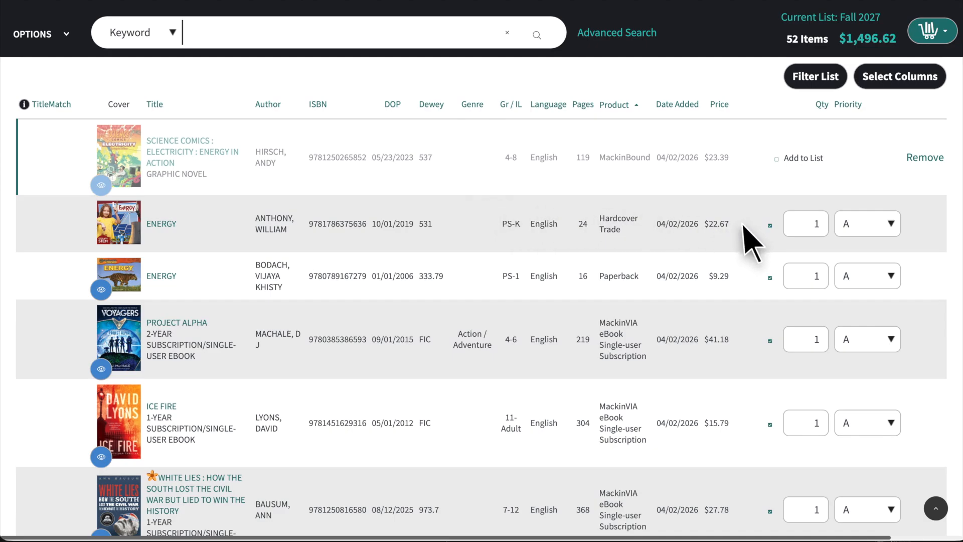
left_click(770, 225)
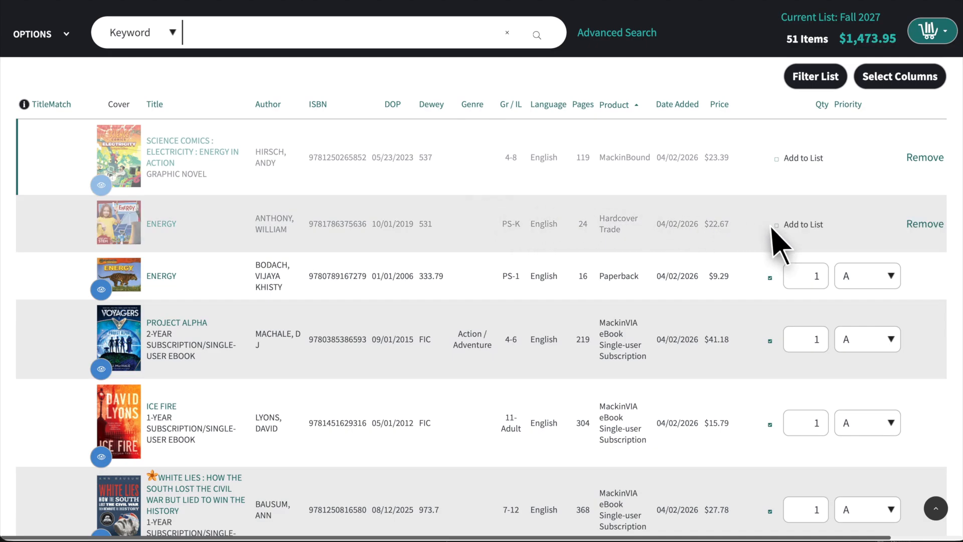
Deselect the Paperback edition of Energy and remove it from the Fall 2027 list
left_click(770, 277)
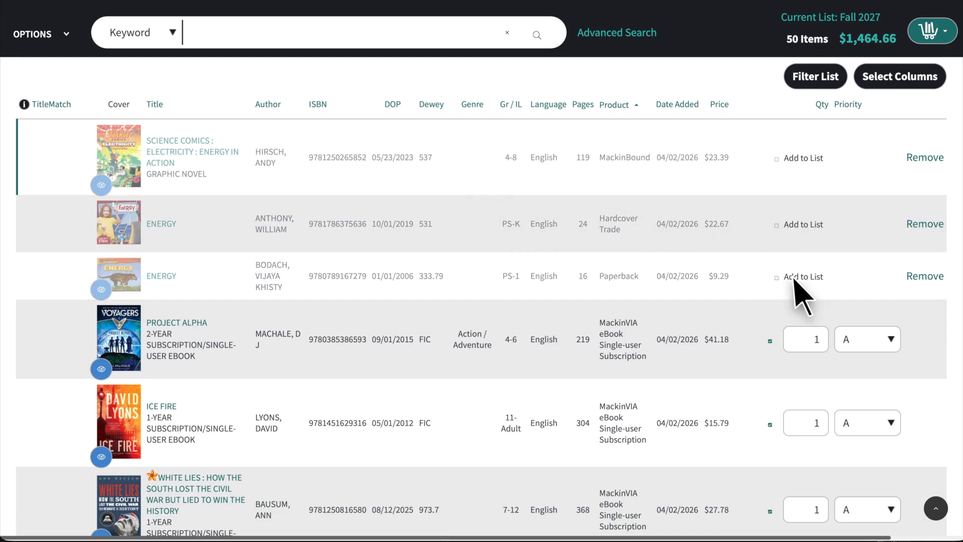
left_click(927, 277)
Open the Fall 2027 list summary and review its Dewey 100s, Dewey 10s, Genres and Products breakdowns
scroll(918, 251, "up", 3)
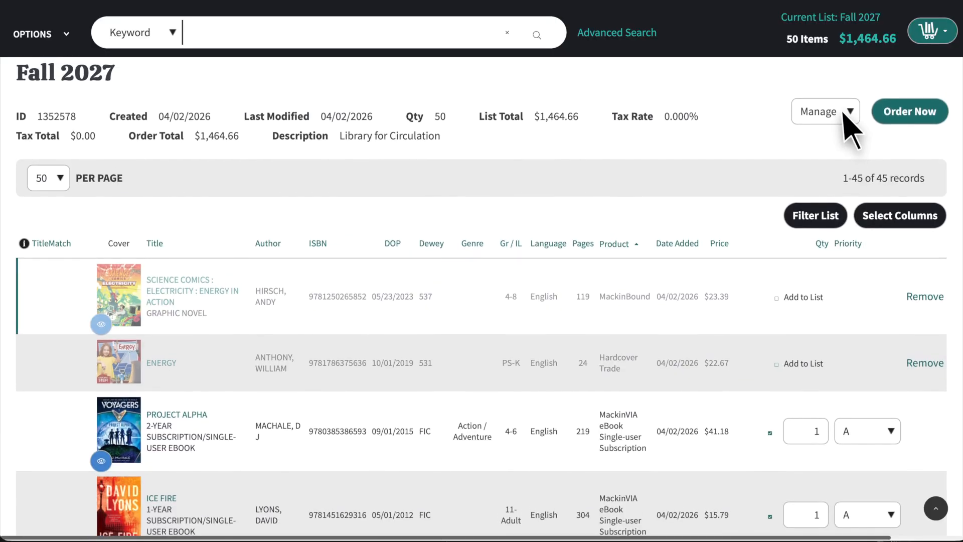
left_click(851, 129)
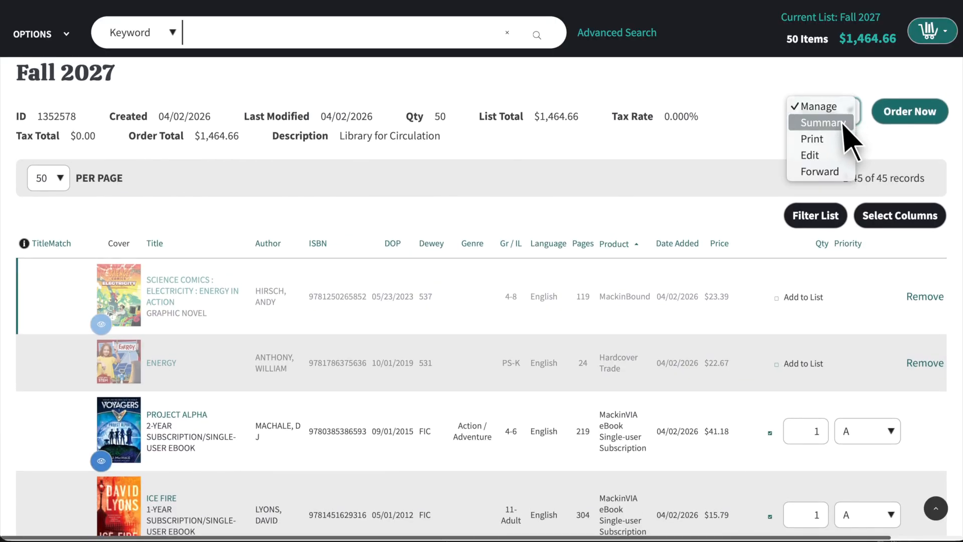
left_click(843, 123)
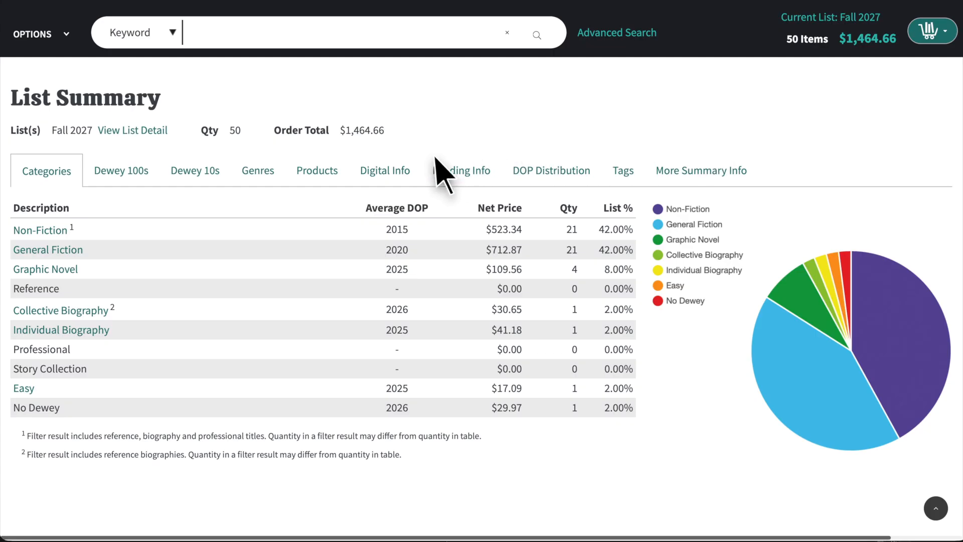
left_click(130, 183)
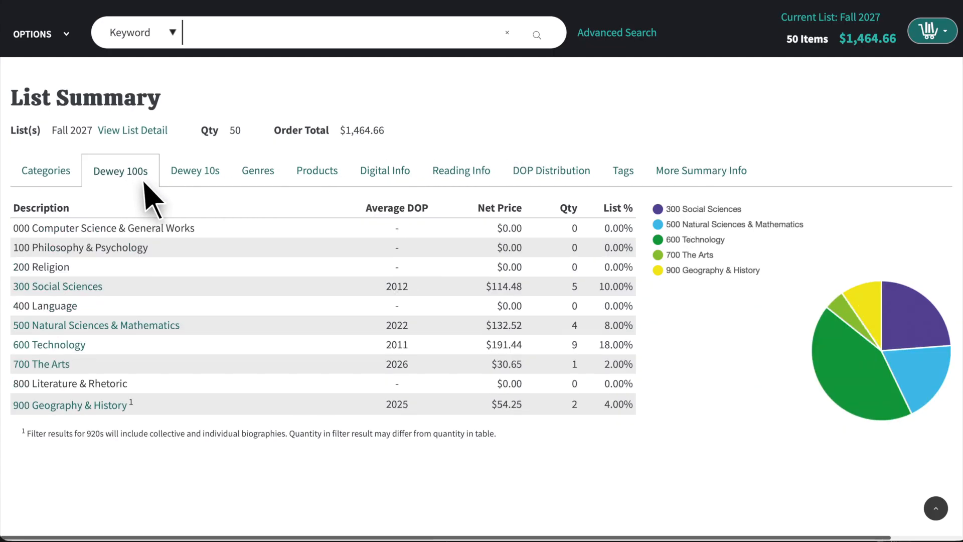
left_click(205, 181)
left_click(267, 186)
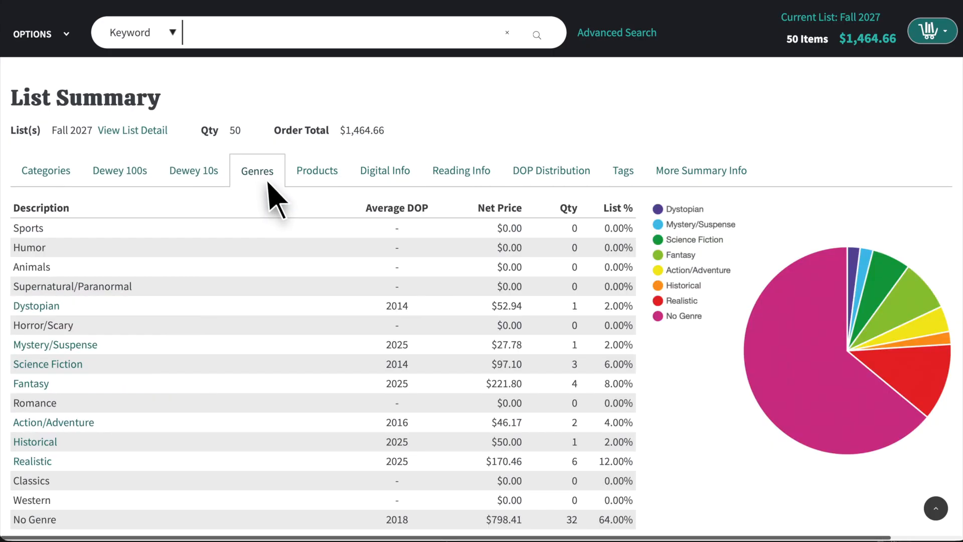
left_click(317, 183)
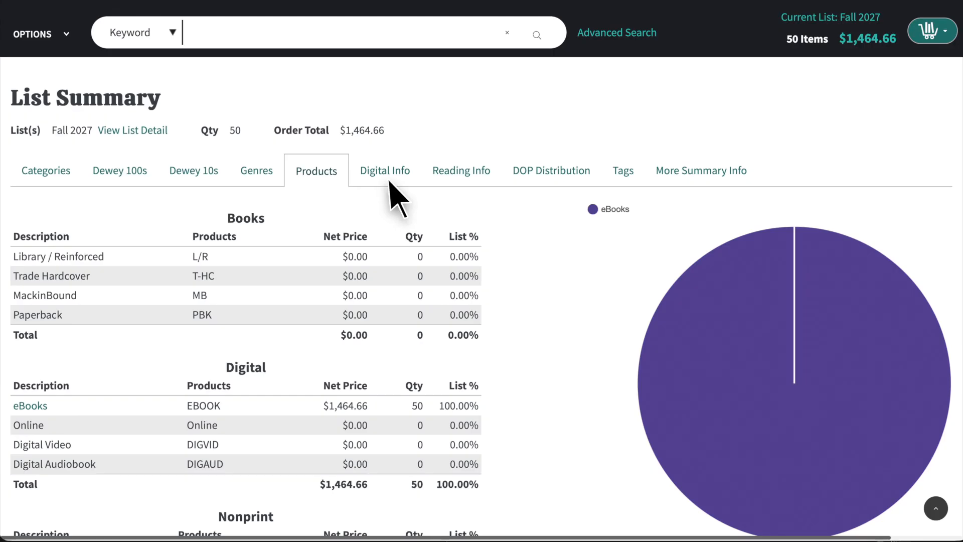
Review the list summary's Digital Info, Reading Info, DOP Distribution, Tags and More Summary Info
left_click(390, 182)
left_click(462, 185)
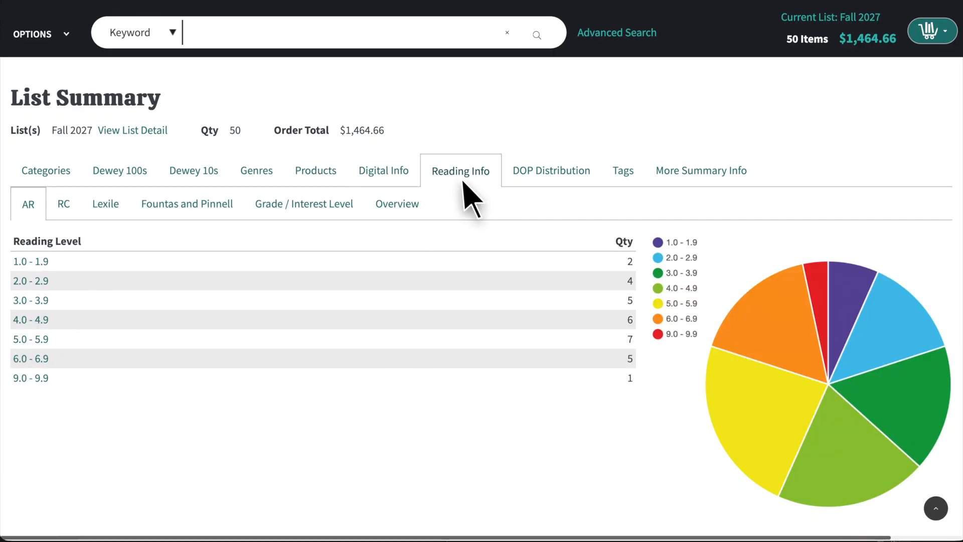
left_click(535, 181)
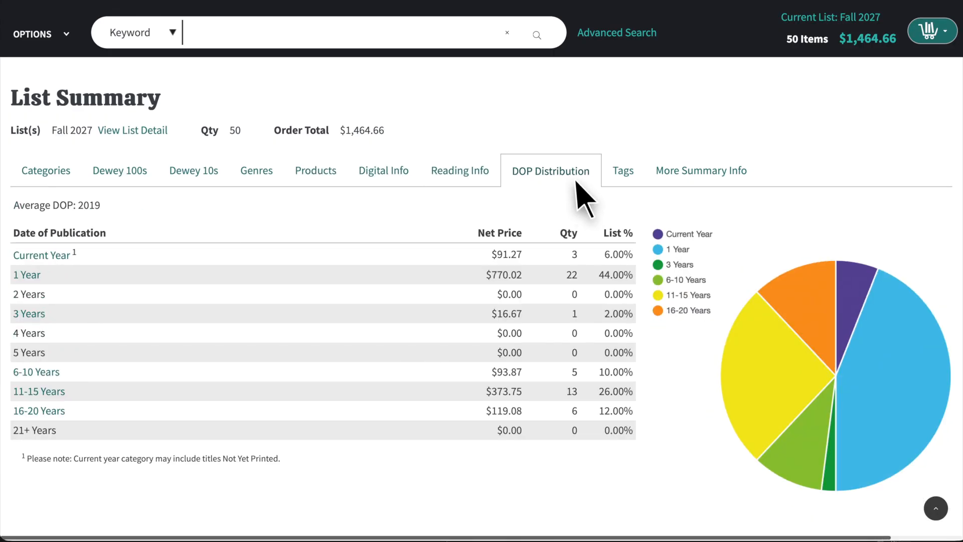
left_click(624, 193)
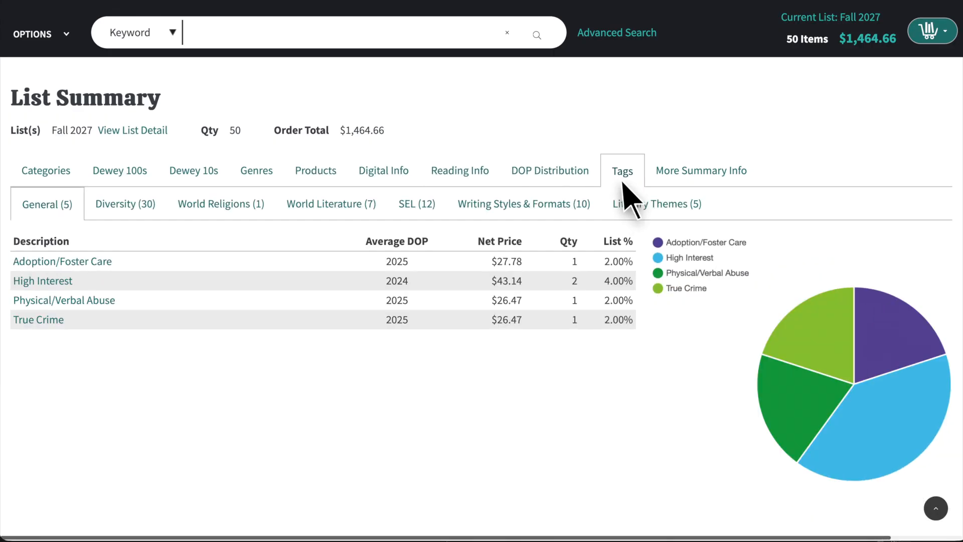
left_click(687, 182)
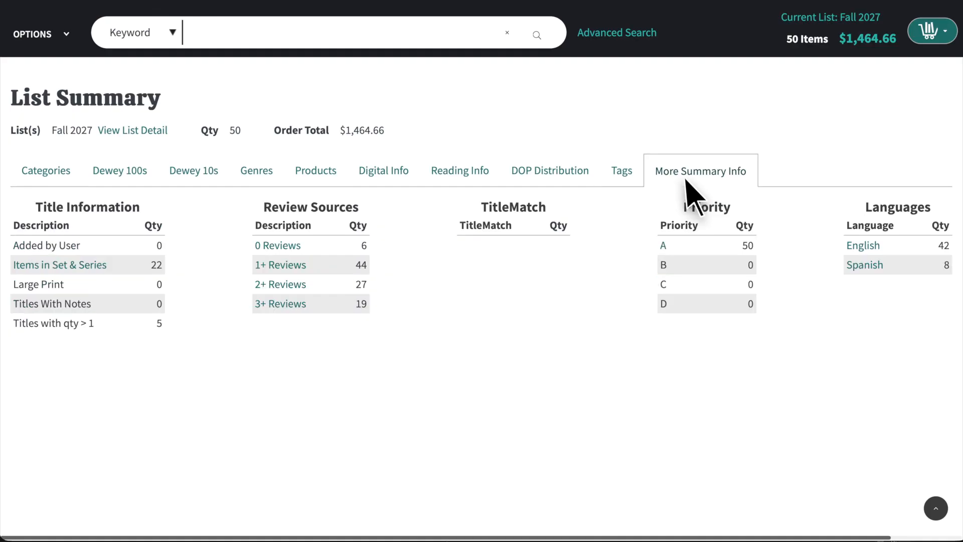
Return to the list detail, edit the Fall 2027 list's dollar limit to 2000.00 and save it
left_click(140, 132)
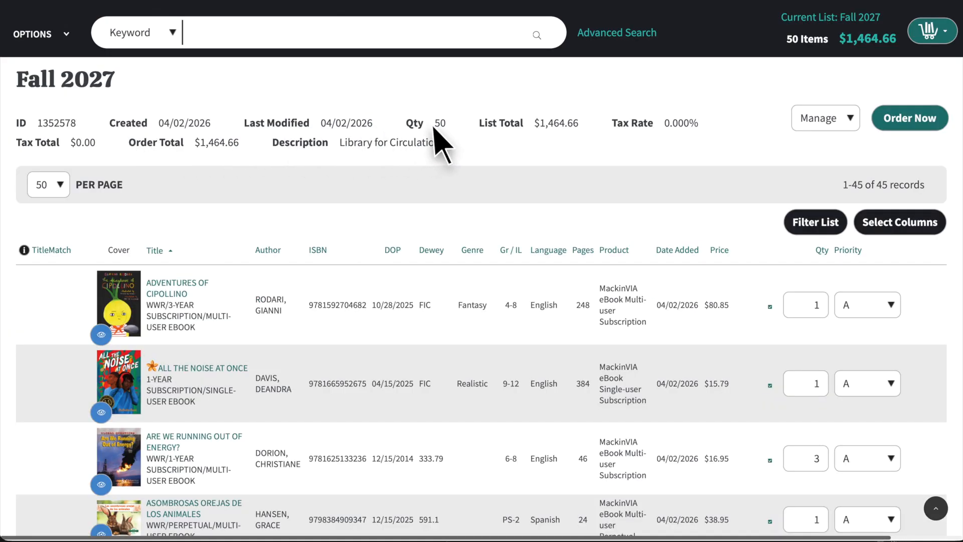
left_click(817, 122)
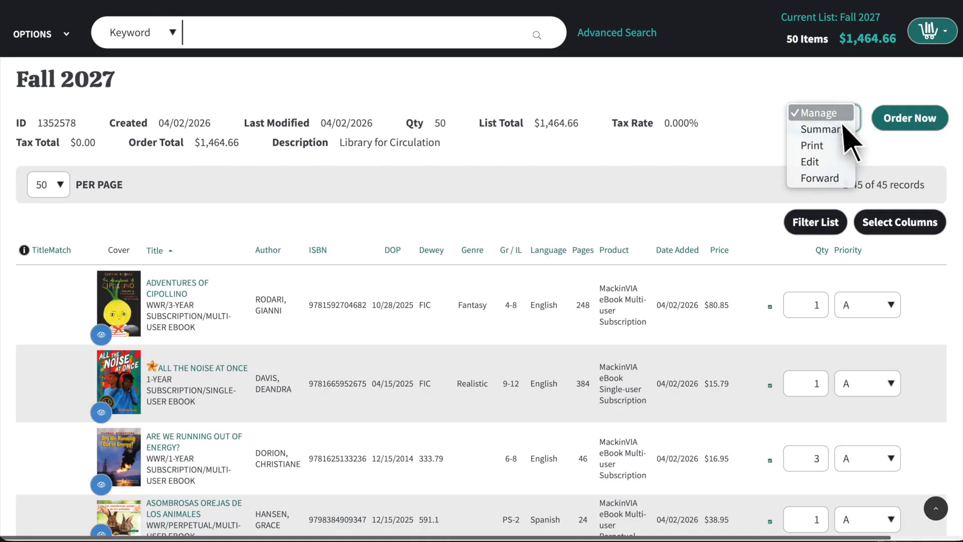
left_click(843, 162)
left_click(662, 297)
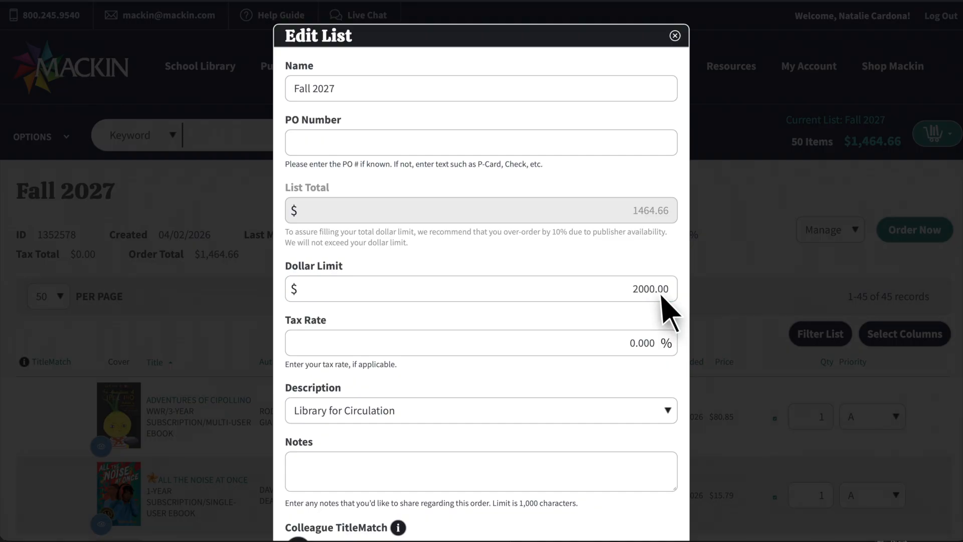
scroll(607, 344, "down", 2)
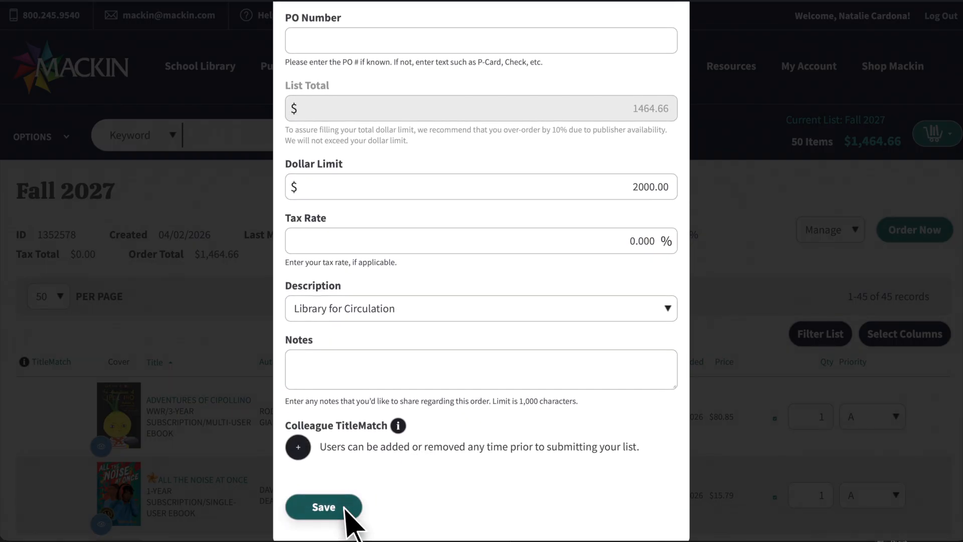
left_click(345, 508)
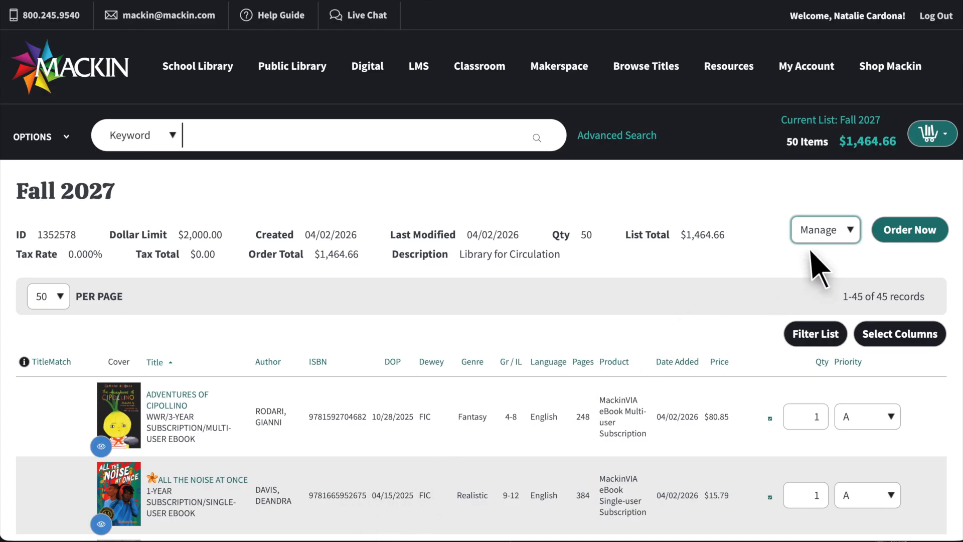
Choose to forward the Fall 2027 list
left_click(846, 232)
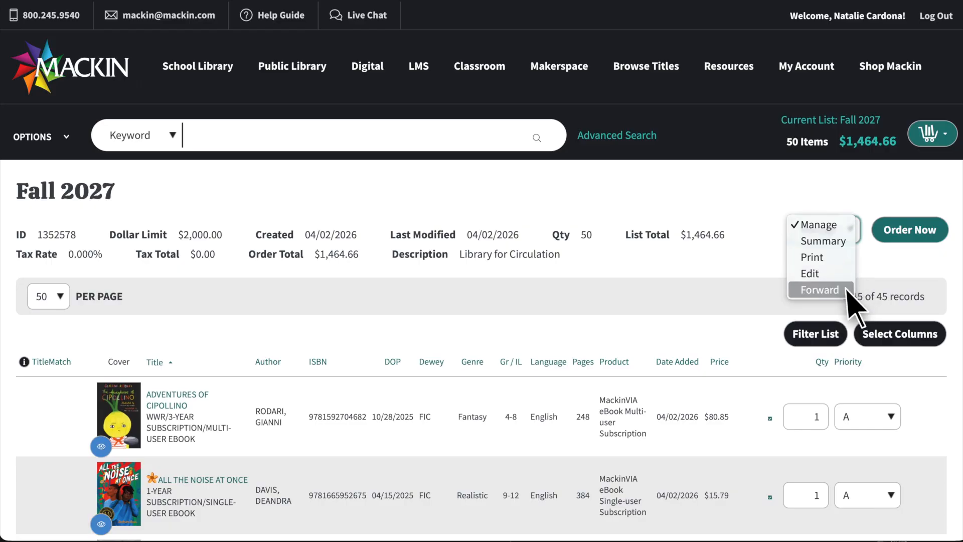
left_click(819, 290)
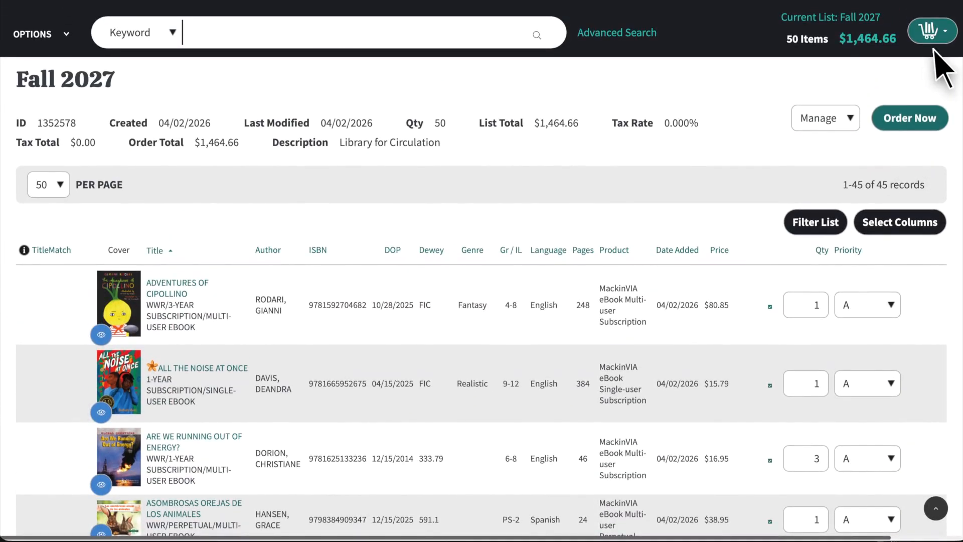
Start ordering the current Fall 2027 list and review the order form's limit, description and cataloging options
left_click(941, 36)
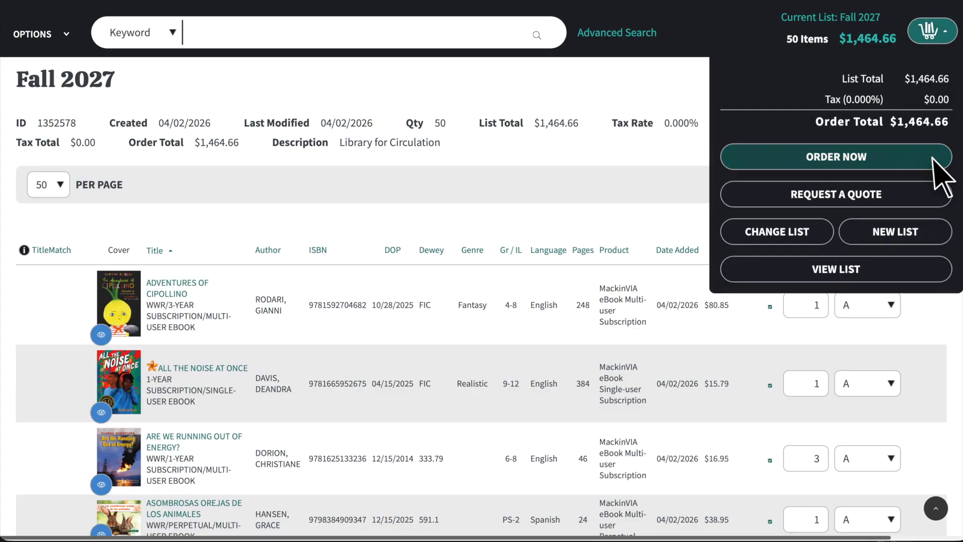
left_click(933, 158)
scroll(942, 176, "down", 3)
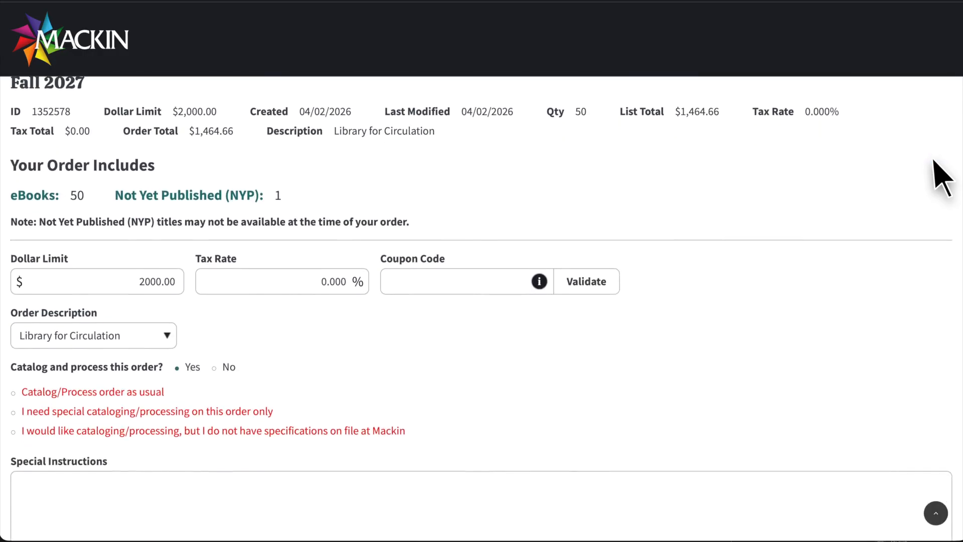
scroll(933, 160, "left", 10)
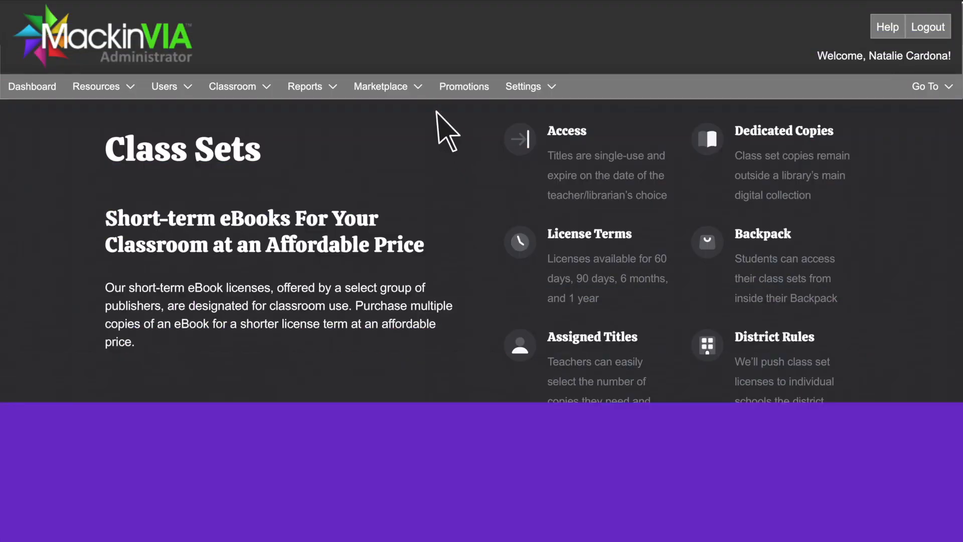
Browse the Class Sets offerings in the Marketplace for Middle School and High School
mouse_move(421, 90)
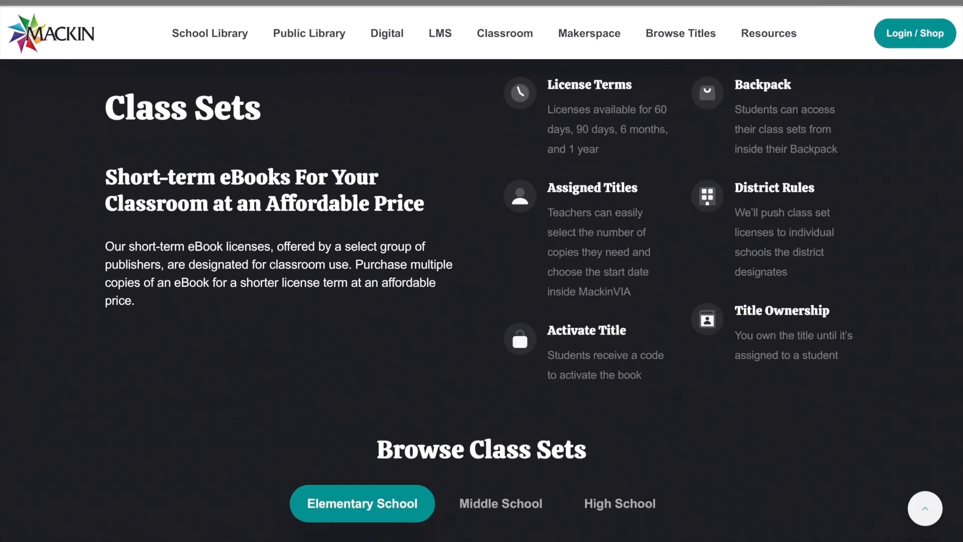
scroll(481, 301, "down", 5)
scroll(482, 301, "down", 2)
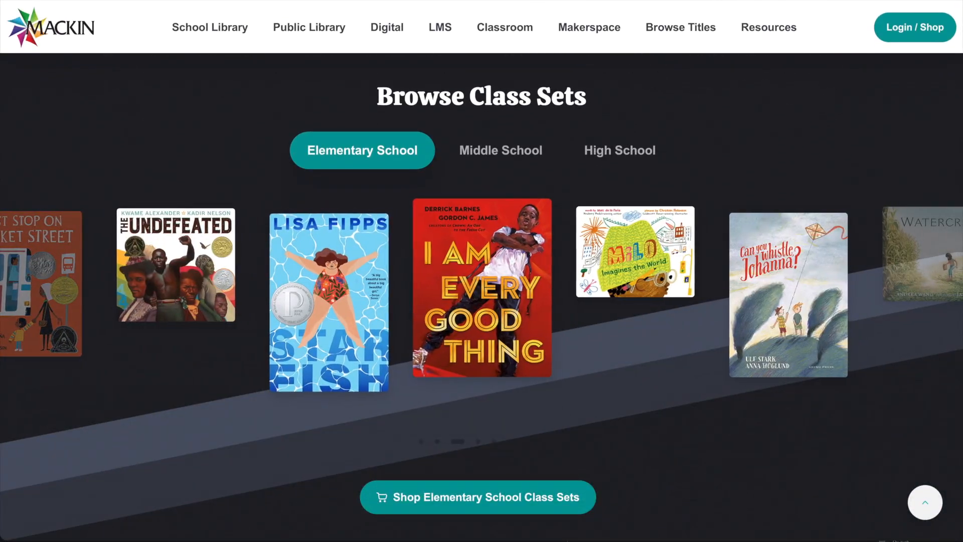
left_click(501, 150)
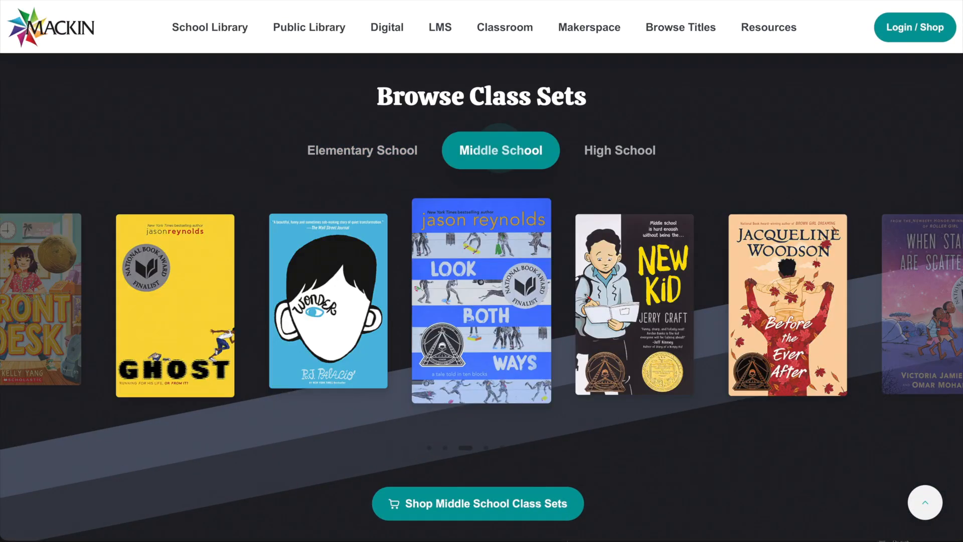
left_click(620, 150)
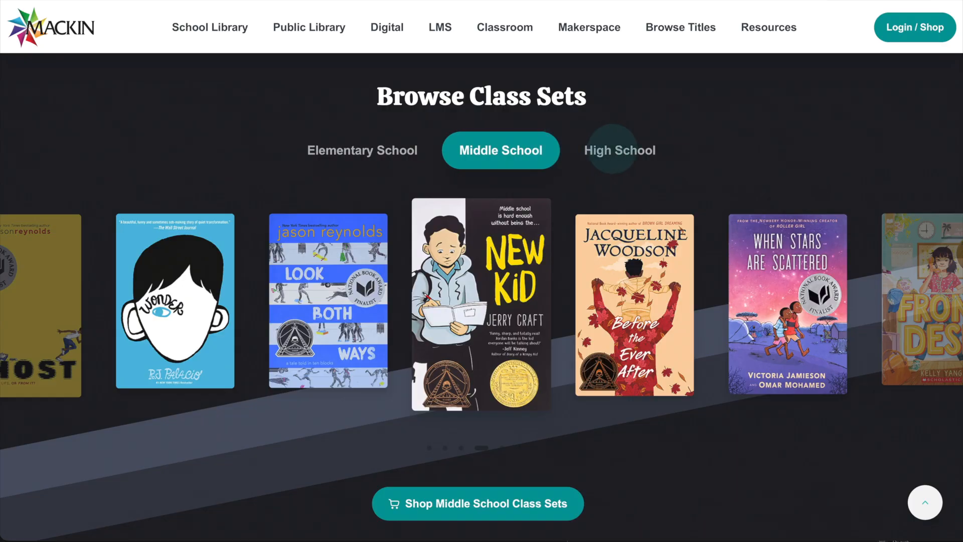
scroll(482, 295, "down", 8)
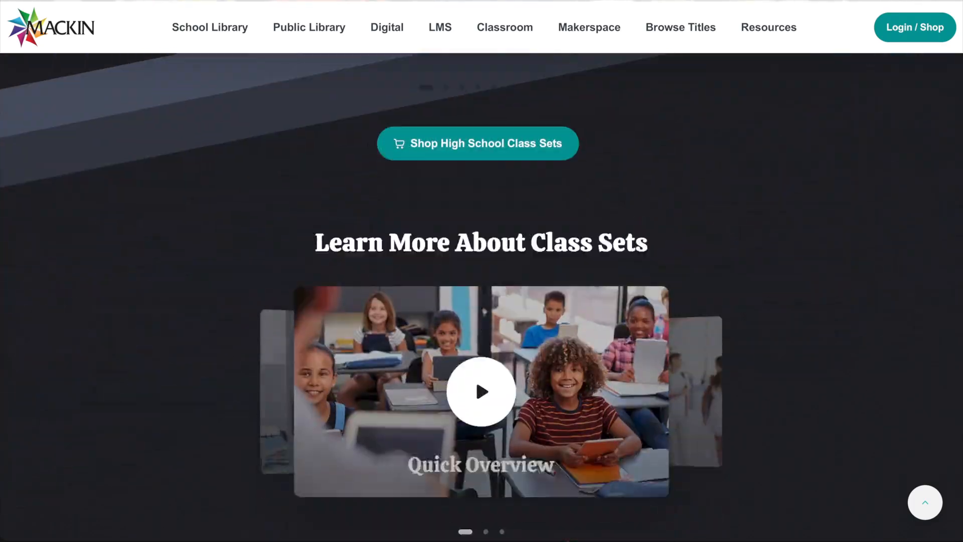
Examine the eBook Bundles, showing the $1,000+ bundles for Middle School and the $2,500+ bundles for High School
scroll(476, 237, "down", 11)
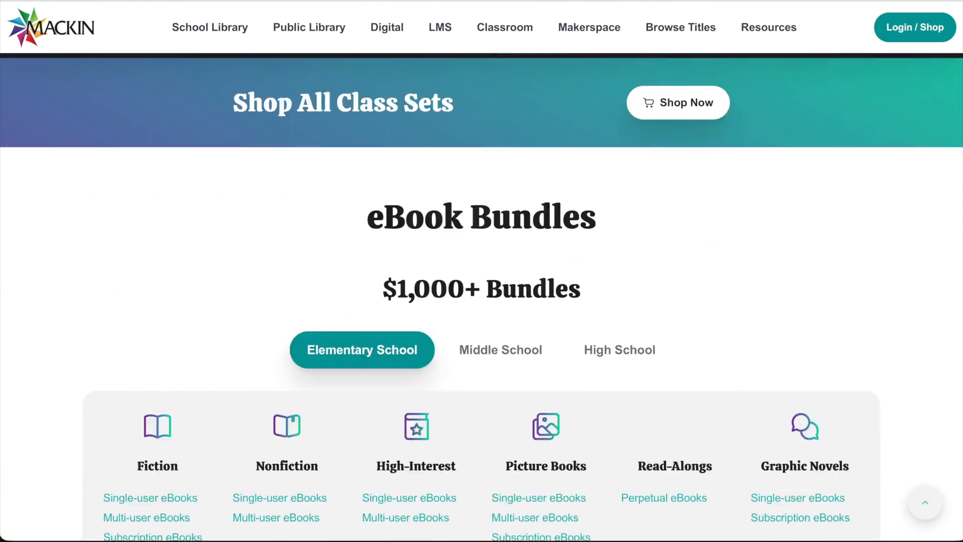
left_click(499, 156)
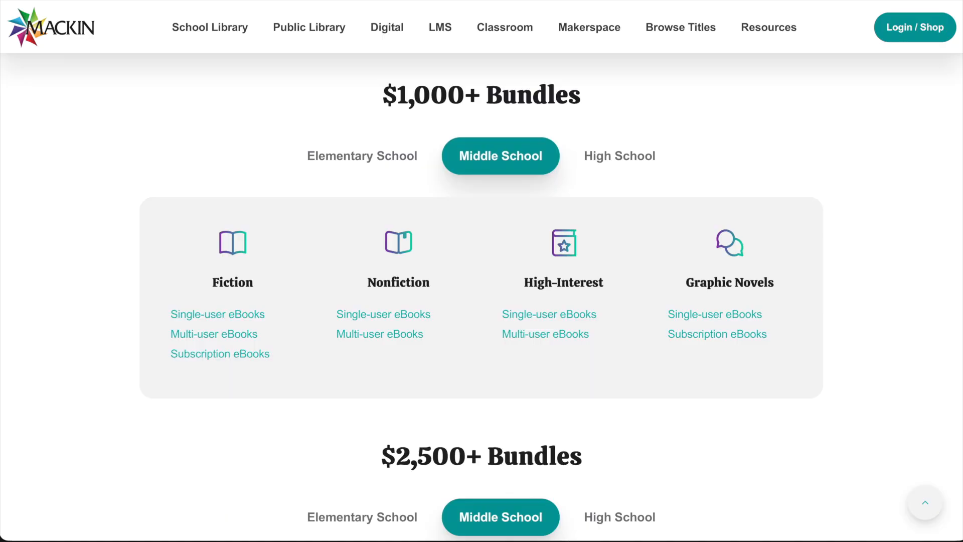
scroll(499, 200, "down", 7)
left_click(621, 144)
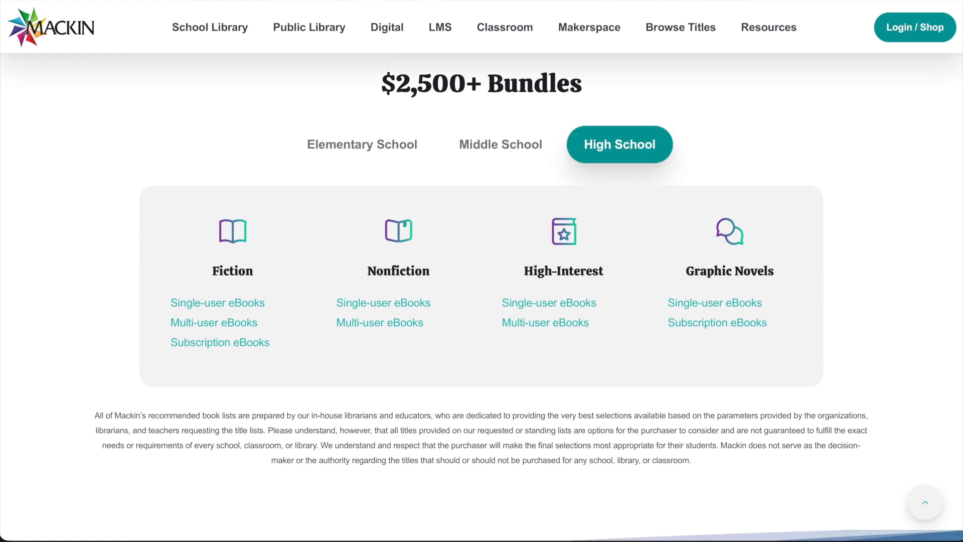
Open the MackinCurator information page and read about its custom print and digital subscription program
scroll(481, 271, "down", 8)
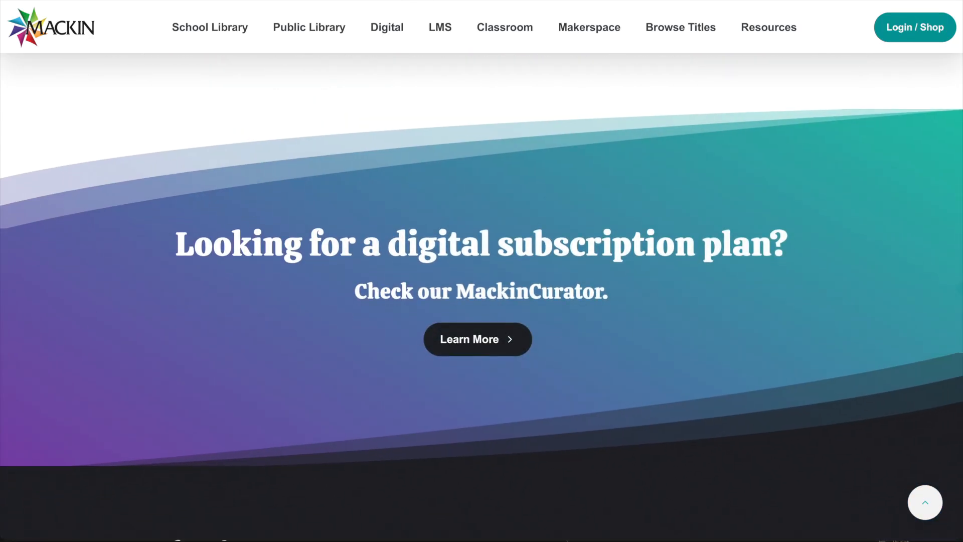
left_click(479, 339)
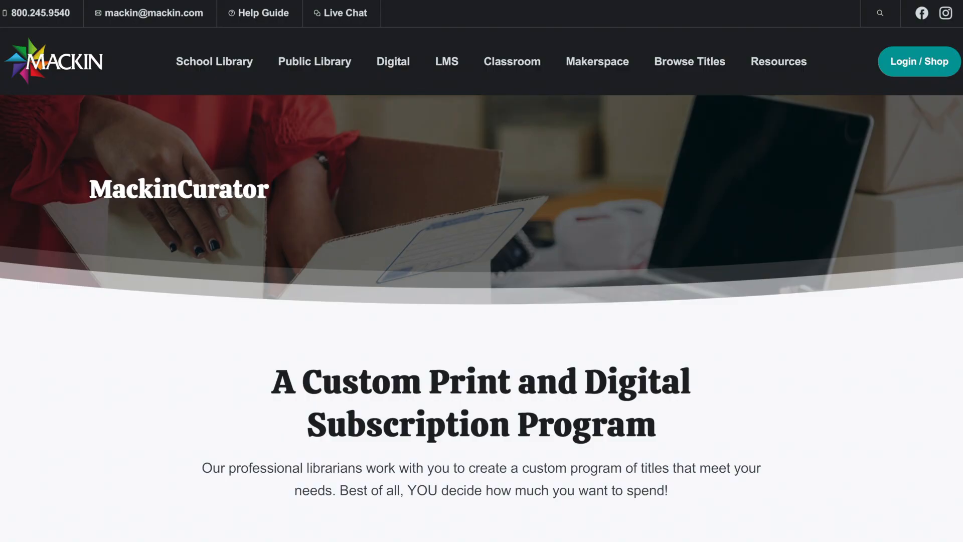
scroll(482, 271, "down", 8)
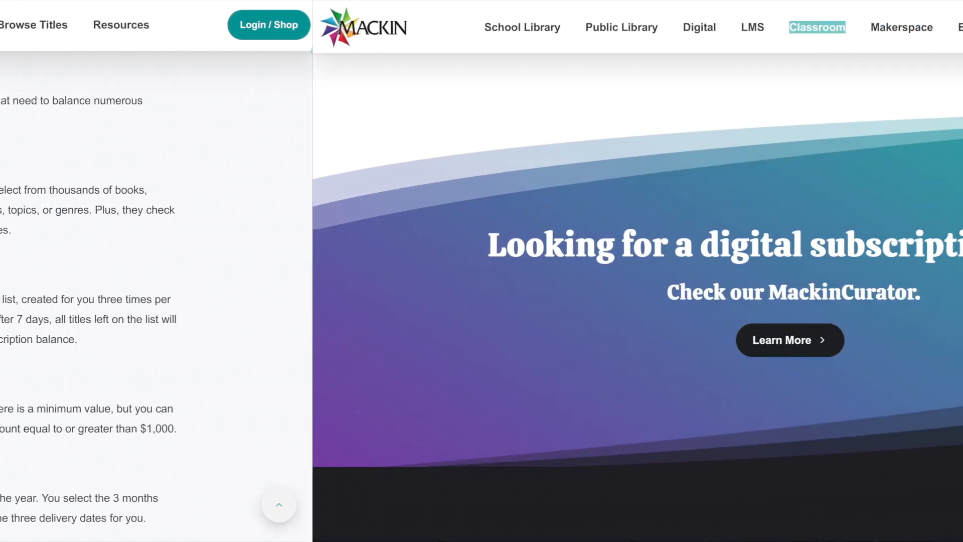
Read through the Read-Alongs section, including its highlighting explanation and shop offer
scroll(482, 271, "down", 9)
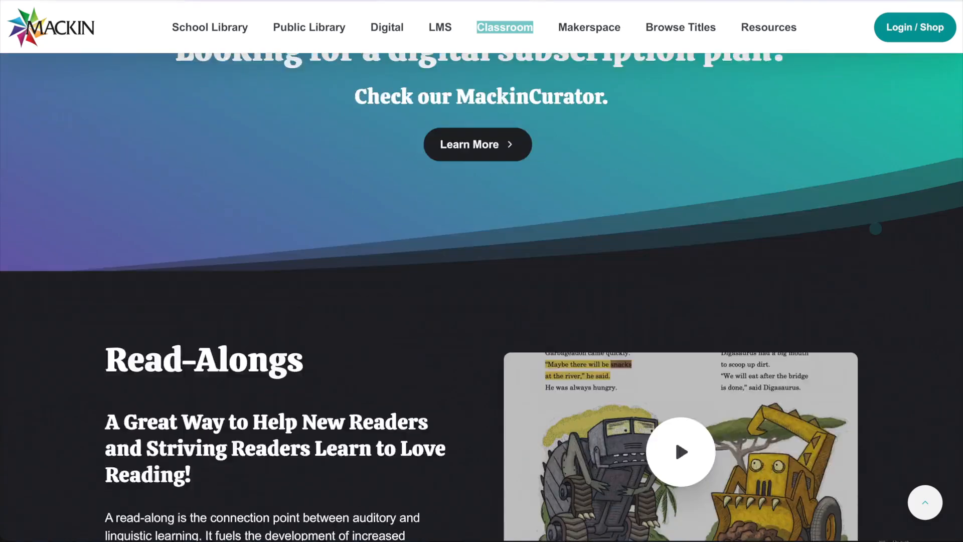
scroll(481, 271, "down", 11)
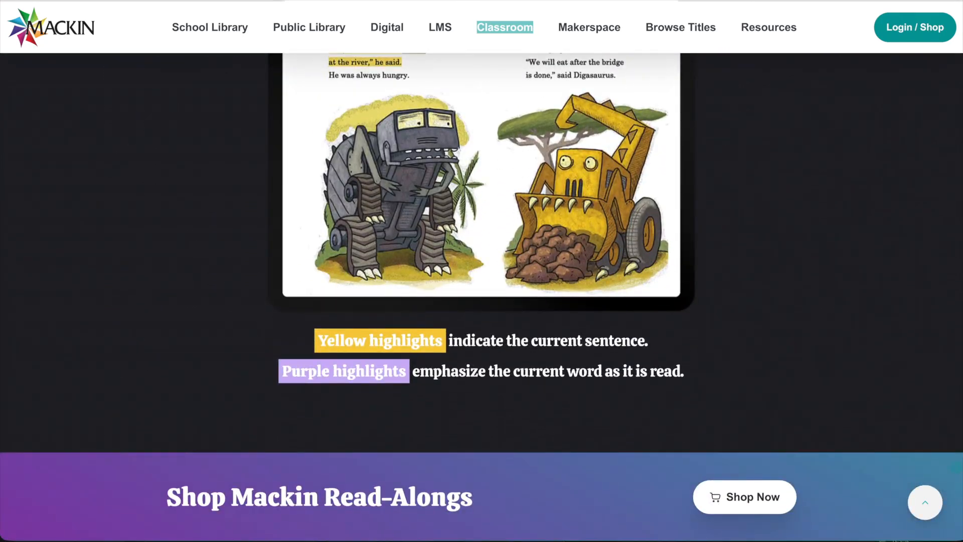
scroll(481, 271, "down", 9)
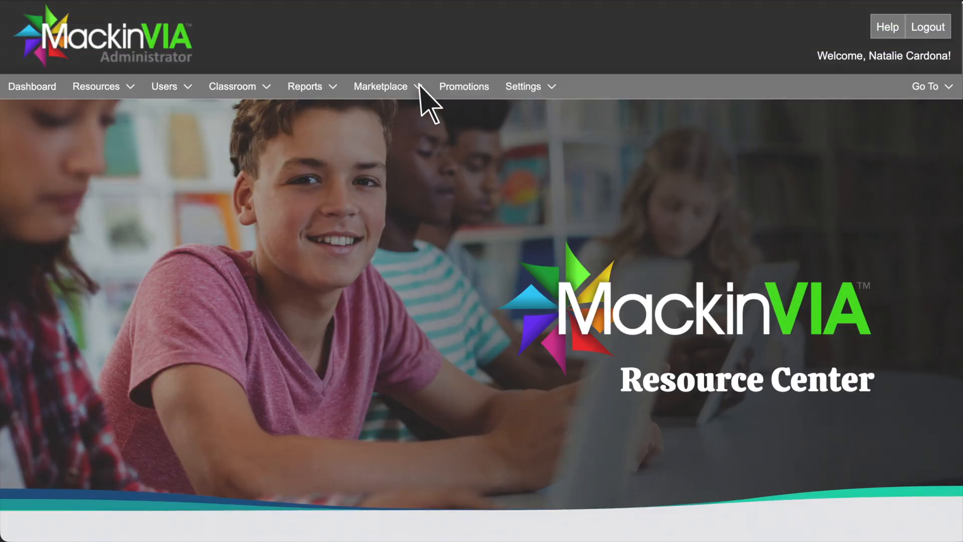
Open the MackinVIA Resource Center and browse the Posters, Printables, and More categories from Scavenger Hunts through Classroom Collaboration
left_click(420, 88)
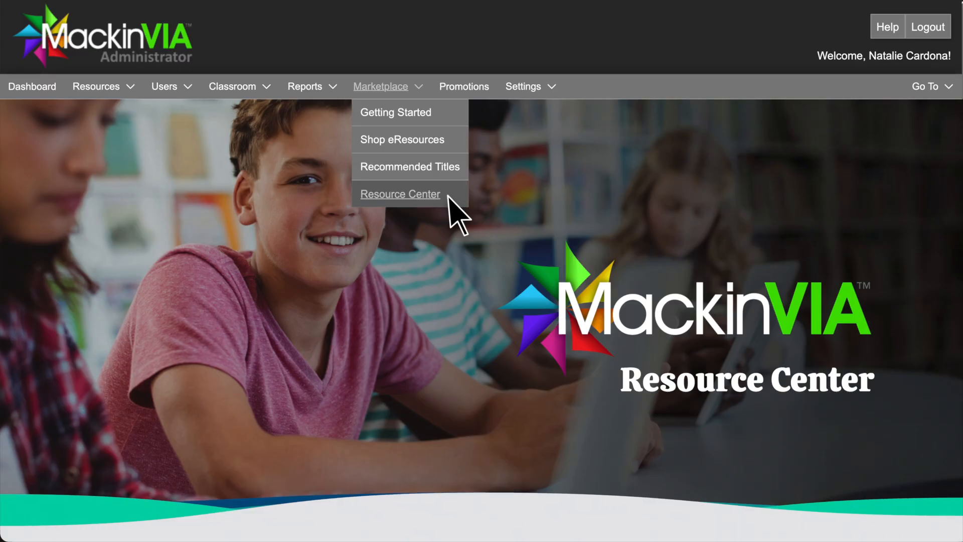
scroll(447, 209, "down", 15)
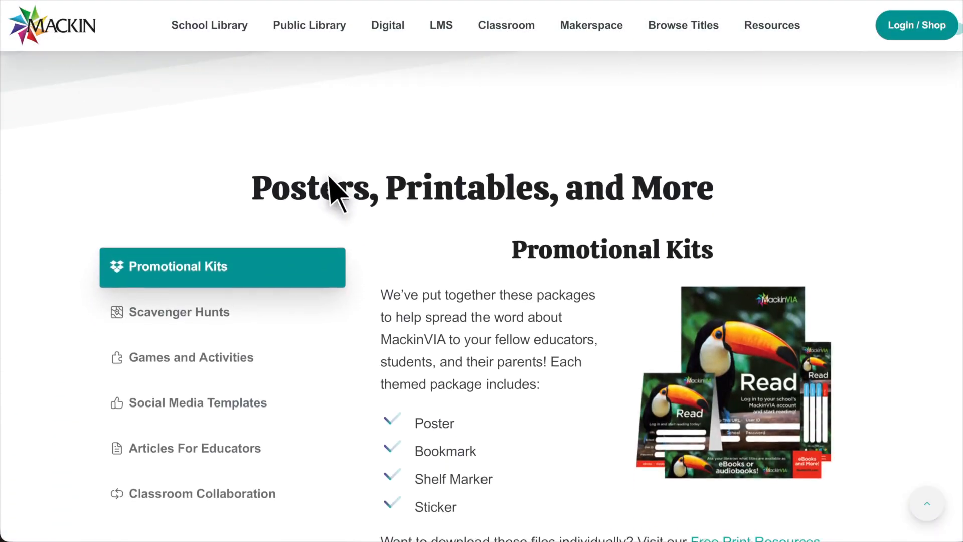
left_click(304, 211)
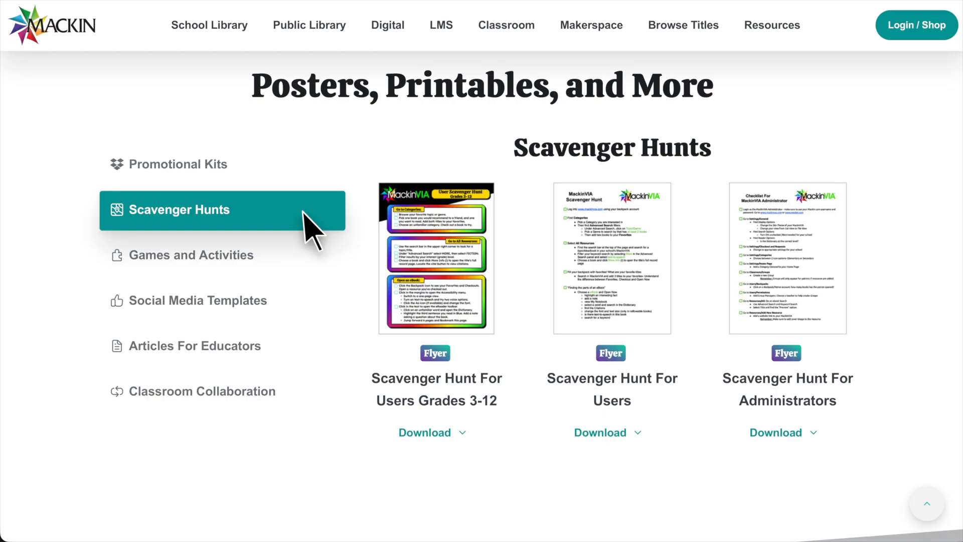
left_click(304, 256)
left_click(305, 301)
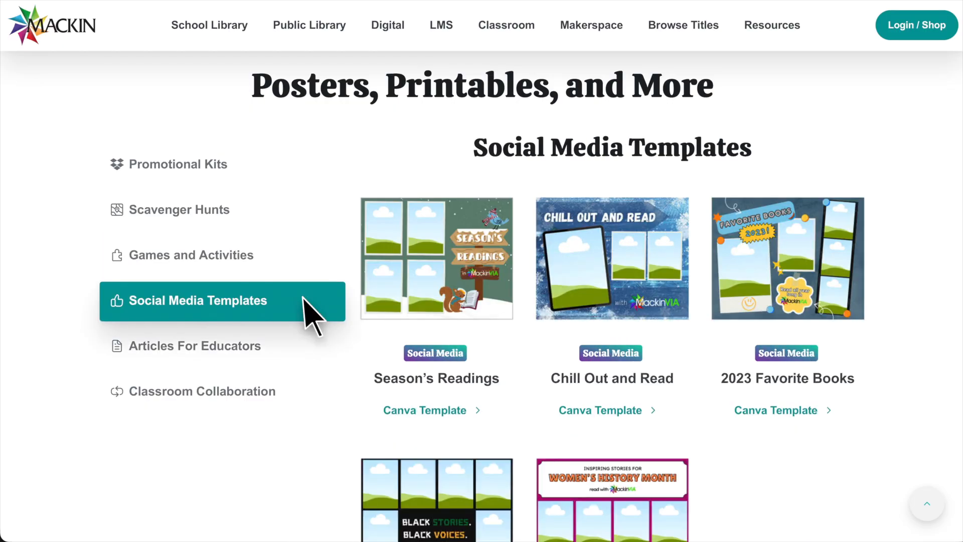
left_click(311, 358)
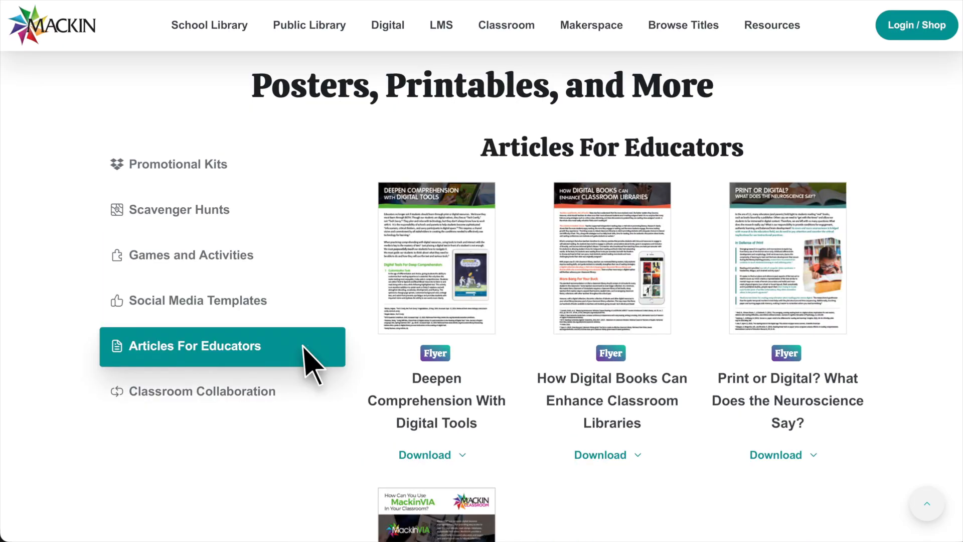
left_click(311, 401)
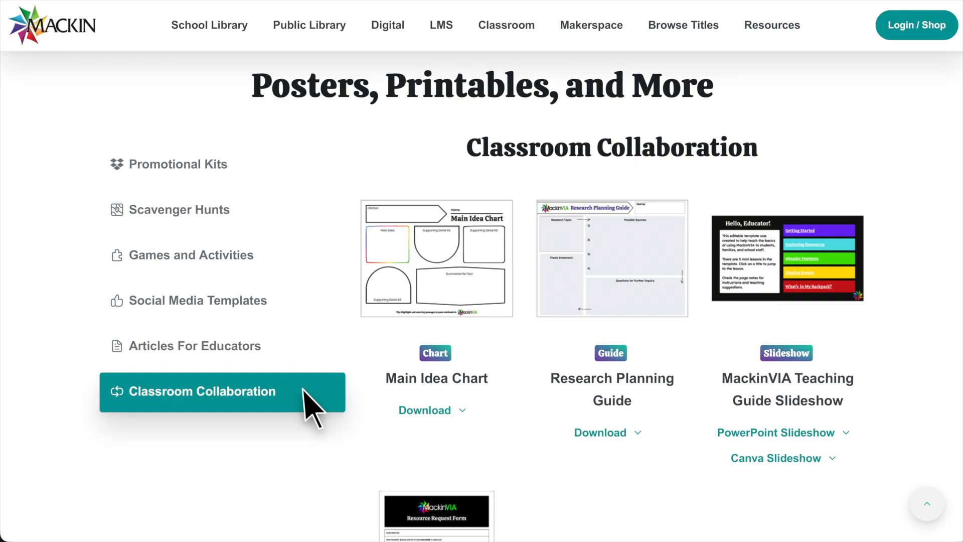
Look through the Resource Center's MackinVIA Courses, Webinars and Training Videos sections
scroll(311, 406, "down", 15)
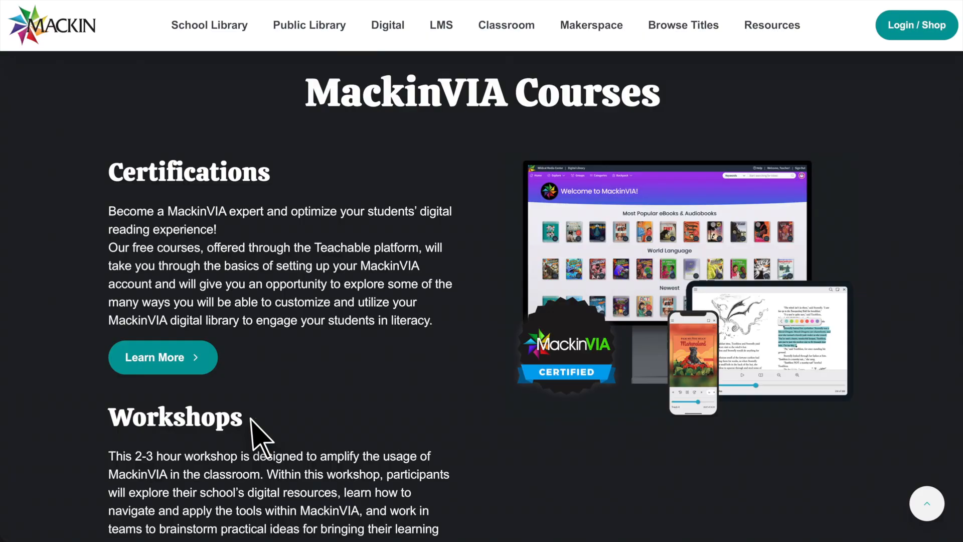
scroll(261, 438, "down", 12)
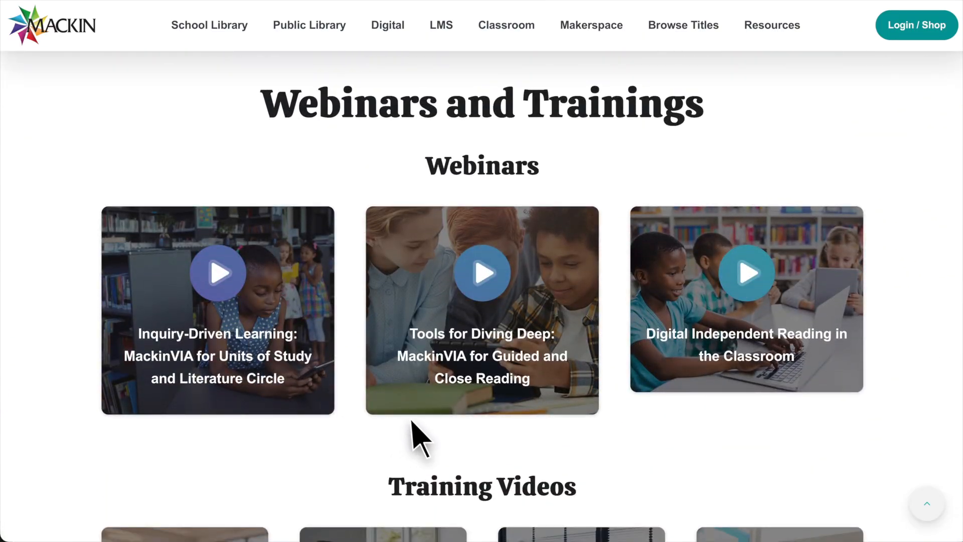
scroll(762, 438, "down", 4)
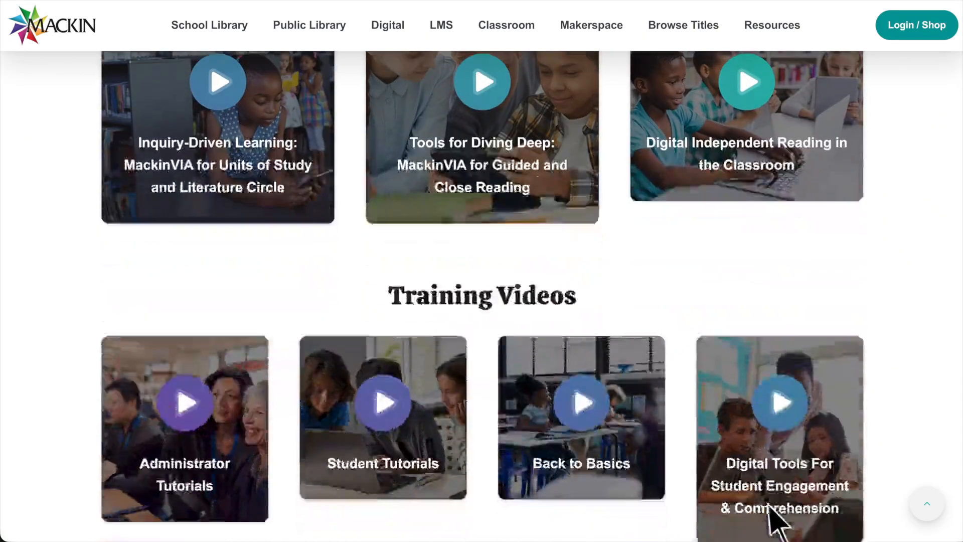
scroll(402, 441, "down", 10)
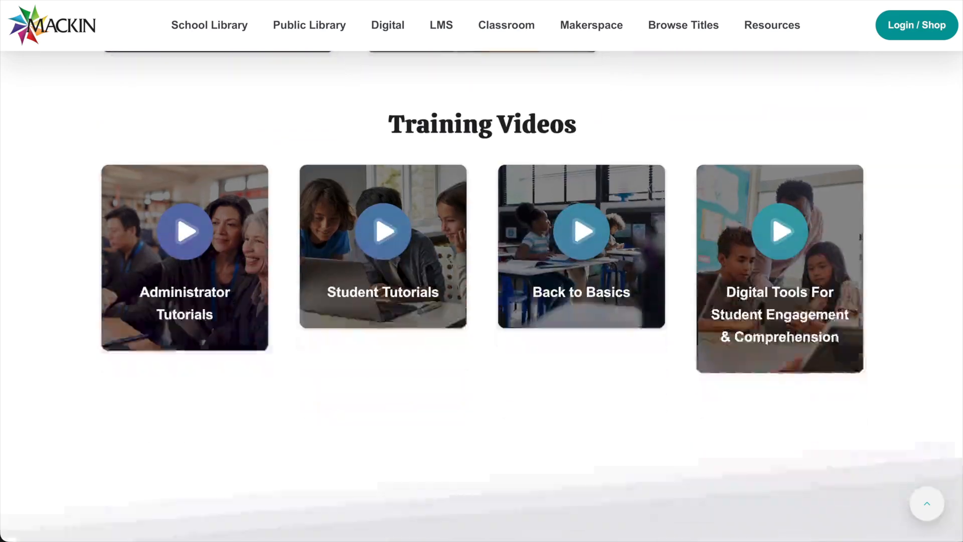